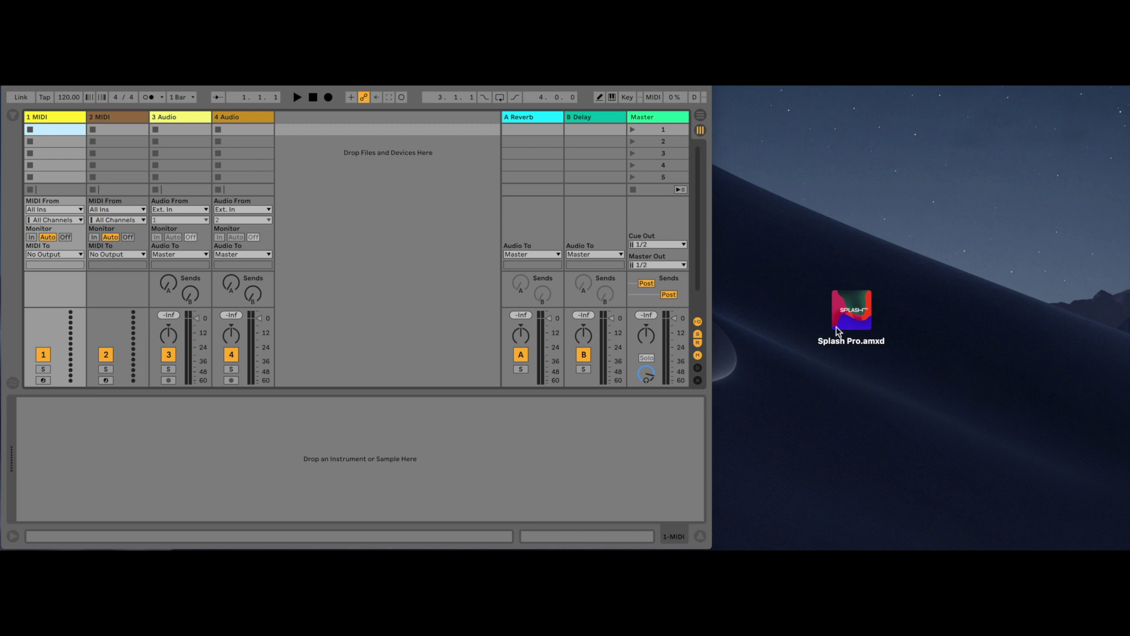
- Load Splash Pro.amxd onto the 1 MIDI track, dock its window beside the session, and check Preferences
{"action": "left_click_drag", "start_coordinate": [852, 311], "coordinate": [141, 437]}
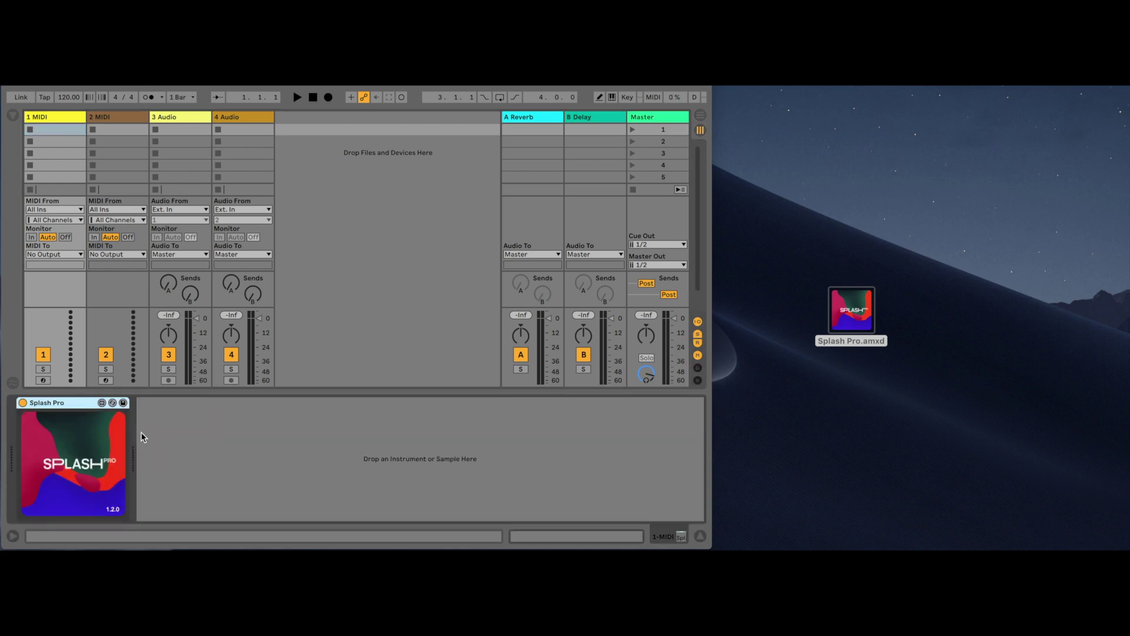
{"action": "left_click_drag", "start_coordinate": [513, 118], "coordinate": [853, 130]}
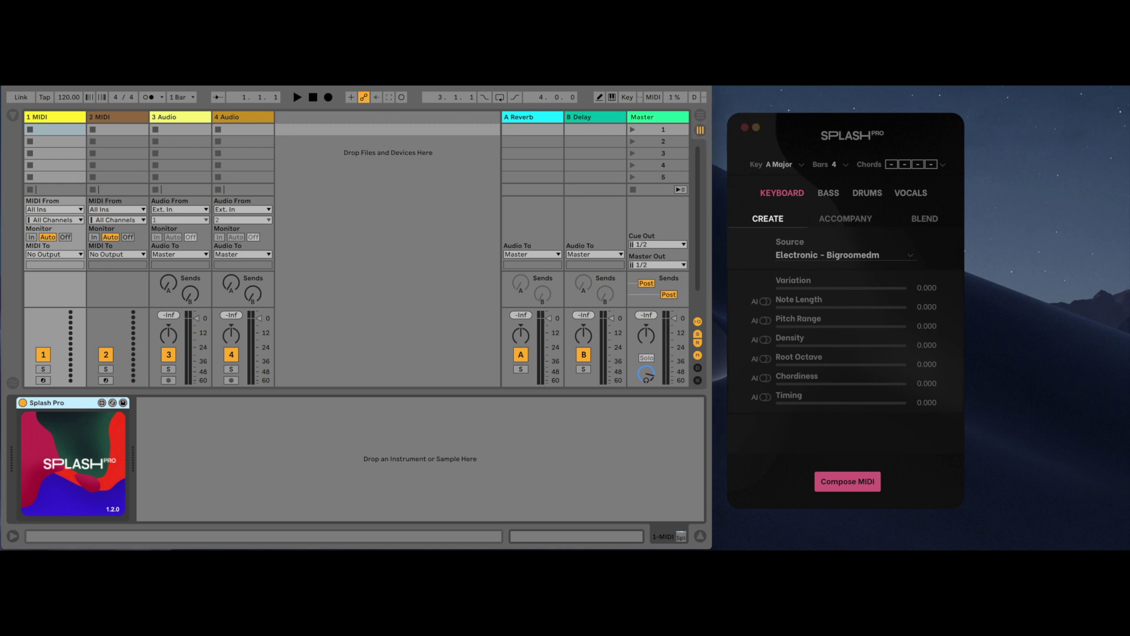
{"action": "key", "text": "super+comma"}
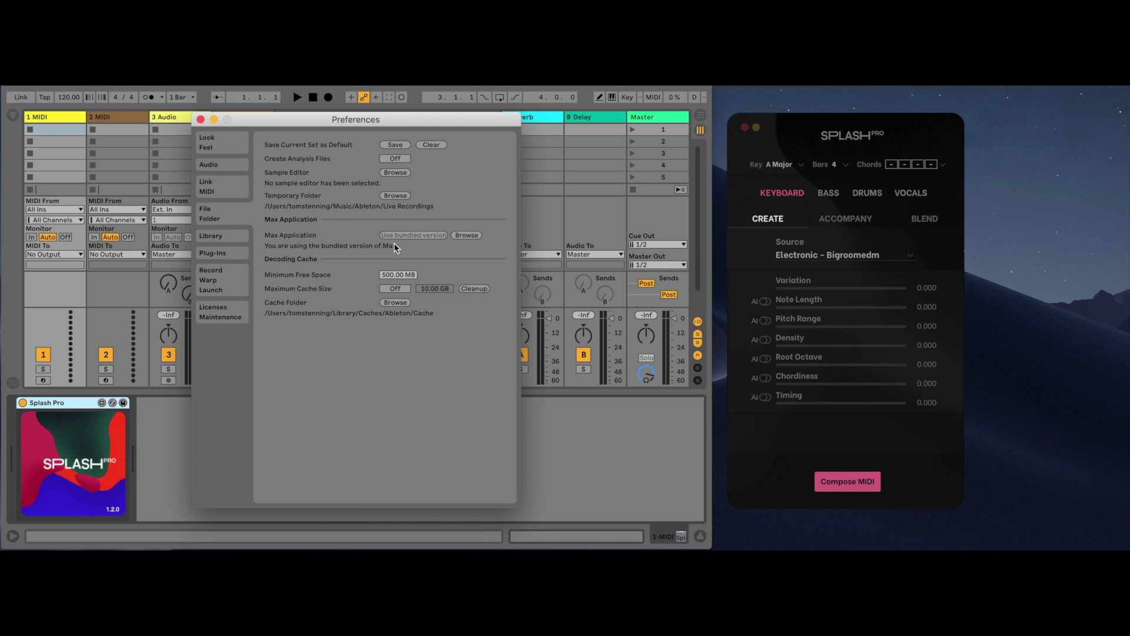
{"action": "left_click", "coordinate": [200, 120]}
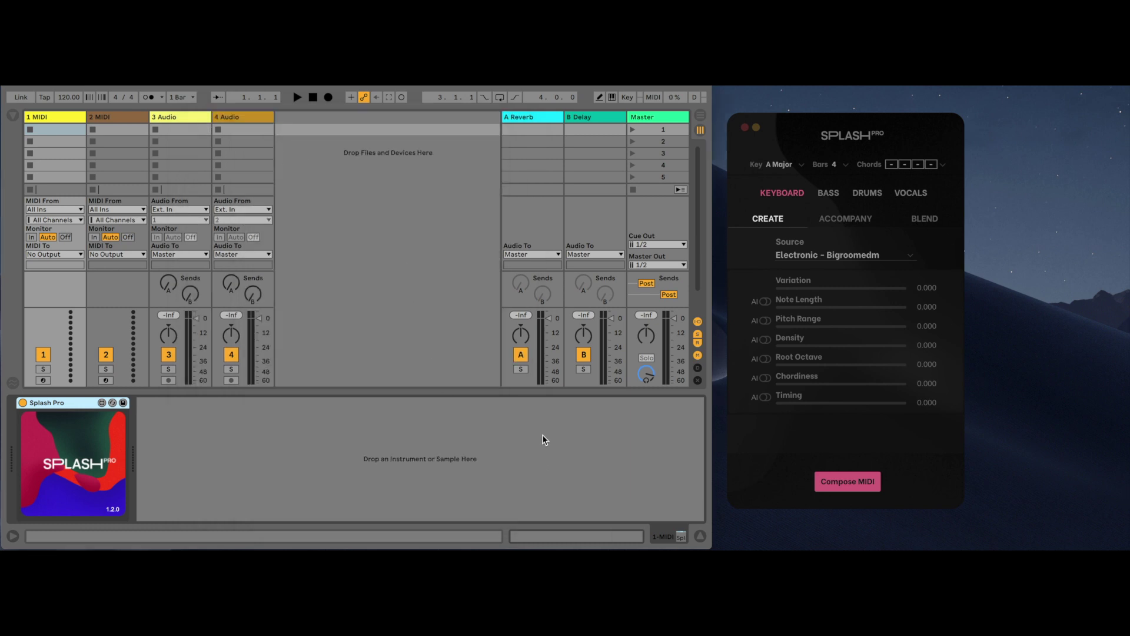
{"action": "left_click", "coordinate": [801, 167]}
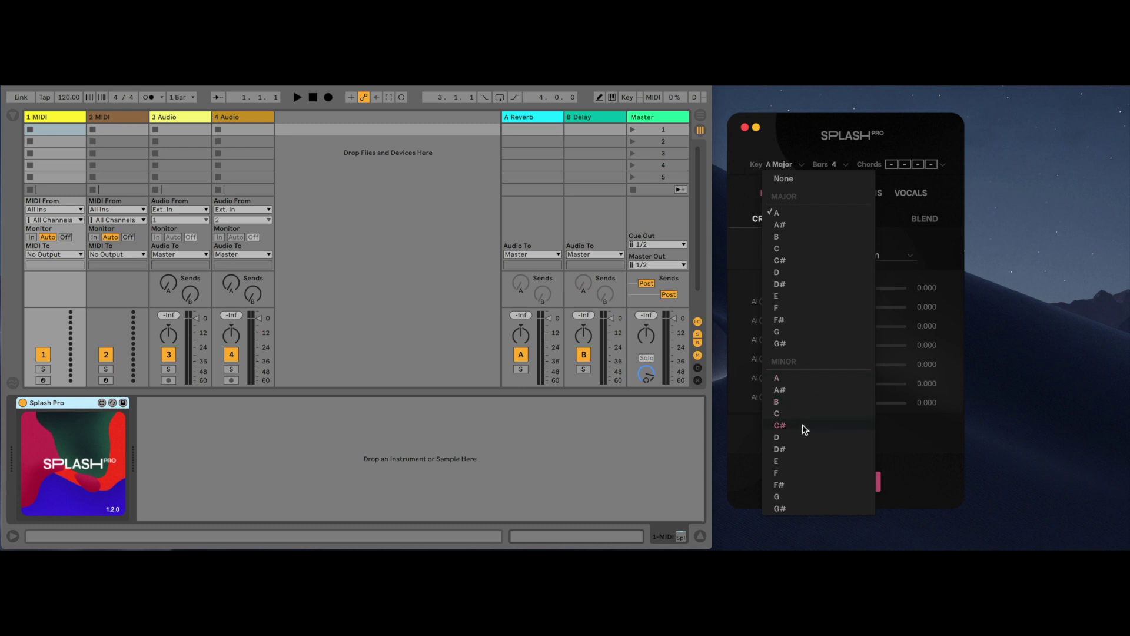
{"action": "left_click", "coordinate": [803, 147]}
{"action": "left_click", "coordinate": [845, 165]}
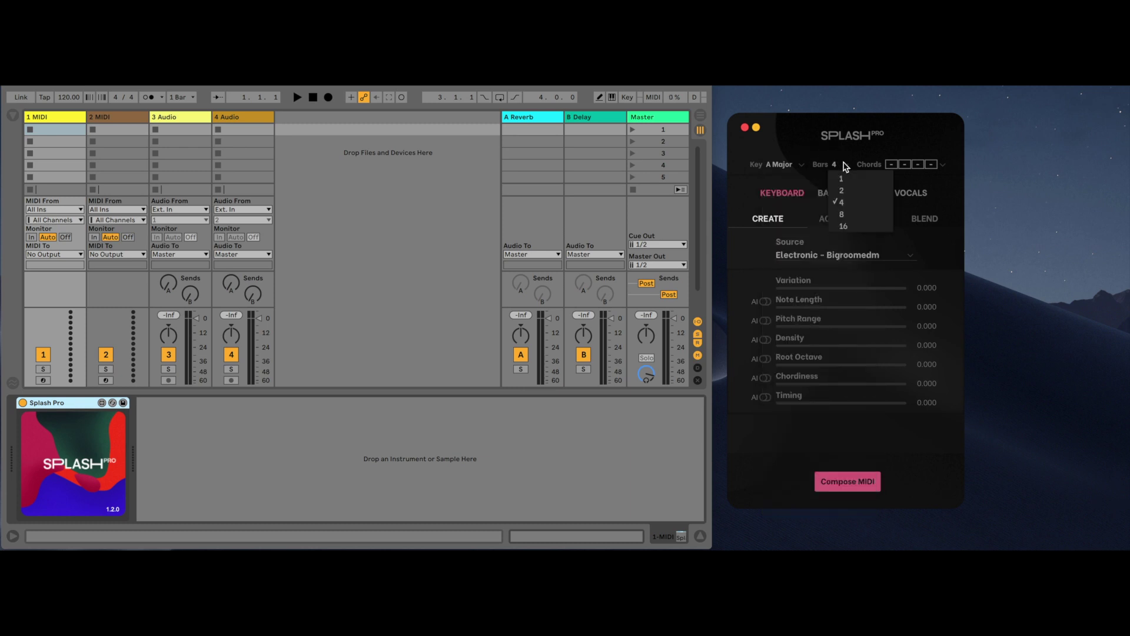
{"action": "left_click", "coordinate": [942, 142]}
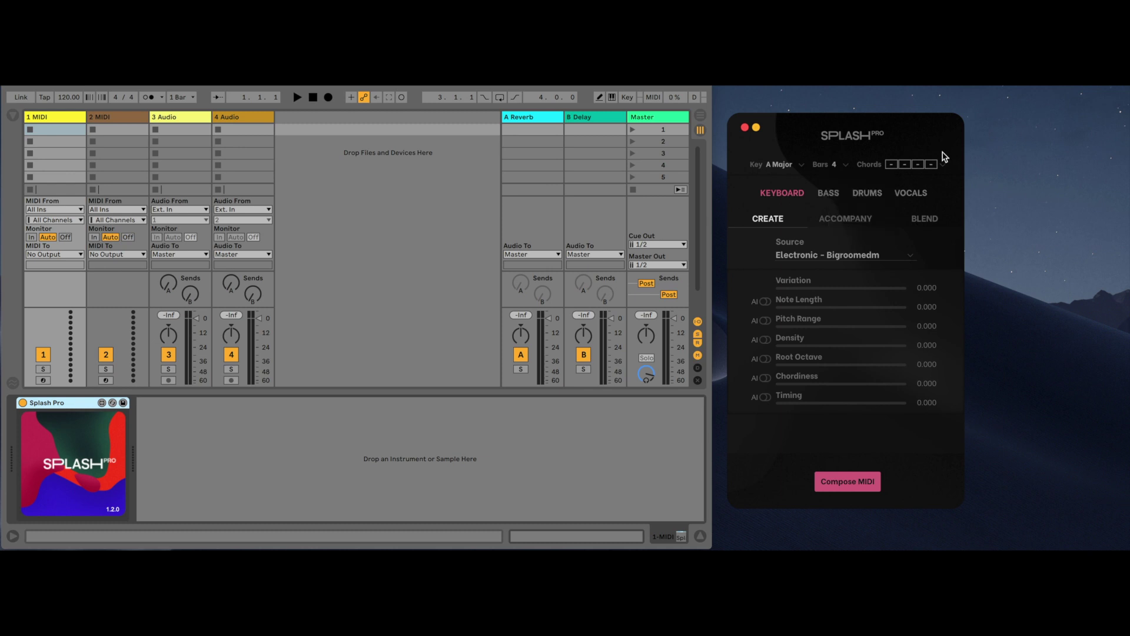
{"action": "left_click", "coordinate": [944, 168]}
{"action": "left_click", "coordinate": [969, 237]}
{"action": "left_click", "coordinate": [904, 165]}
{"action": "mouse_move", "coordinate": [931, 234]}
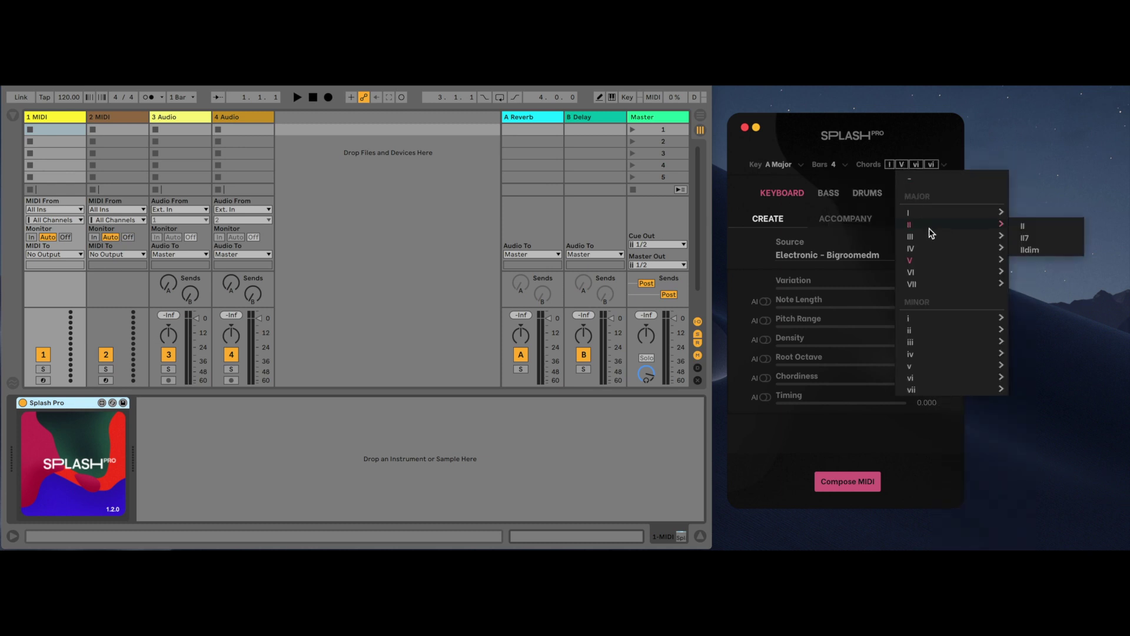
{"action": "left_click", "coordinate": [1024, 238]}
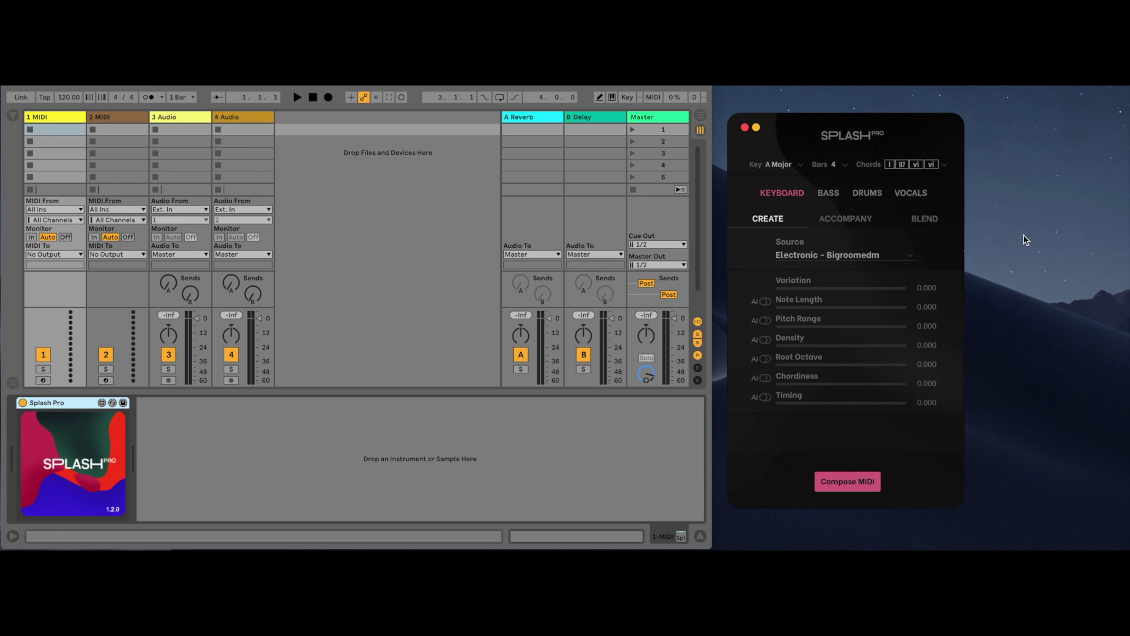
{"action": "left_click", "coordinate": [919, 165]}
{"action": "mouse_move", "coordinate": [948, 247]}
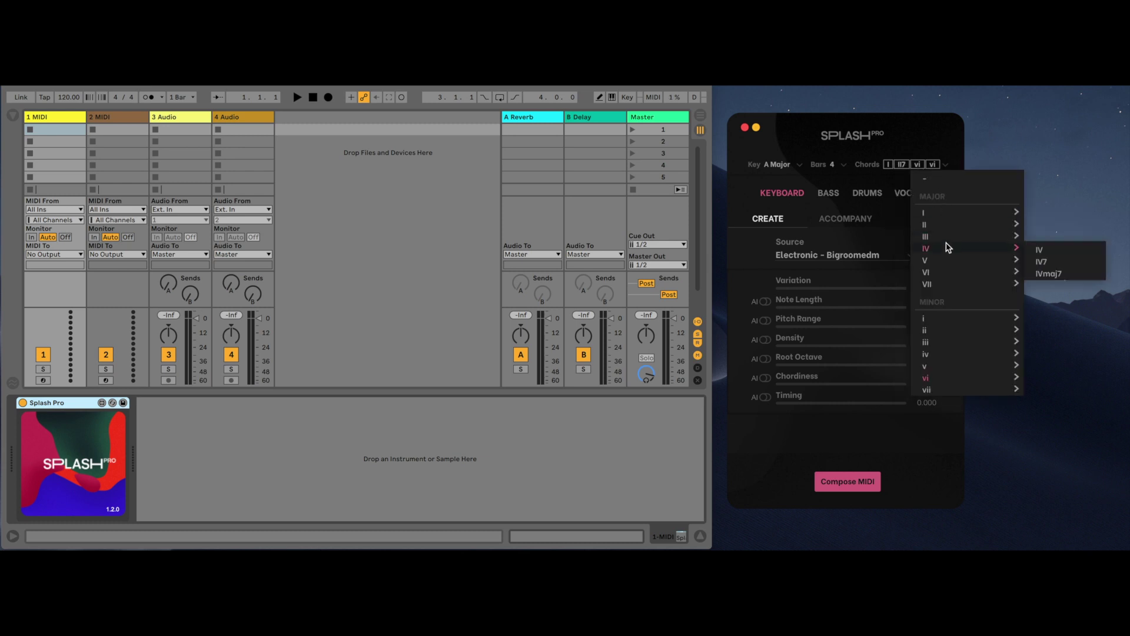
{"action": "left_click", "coordinate": [929, 155]}
{"action": "left_click", "coordinate": [946, 166]}
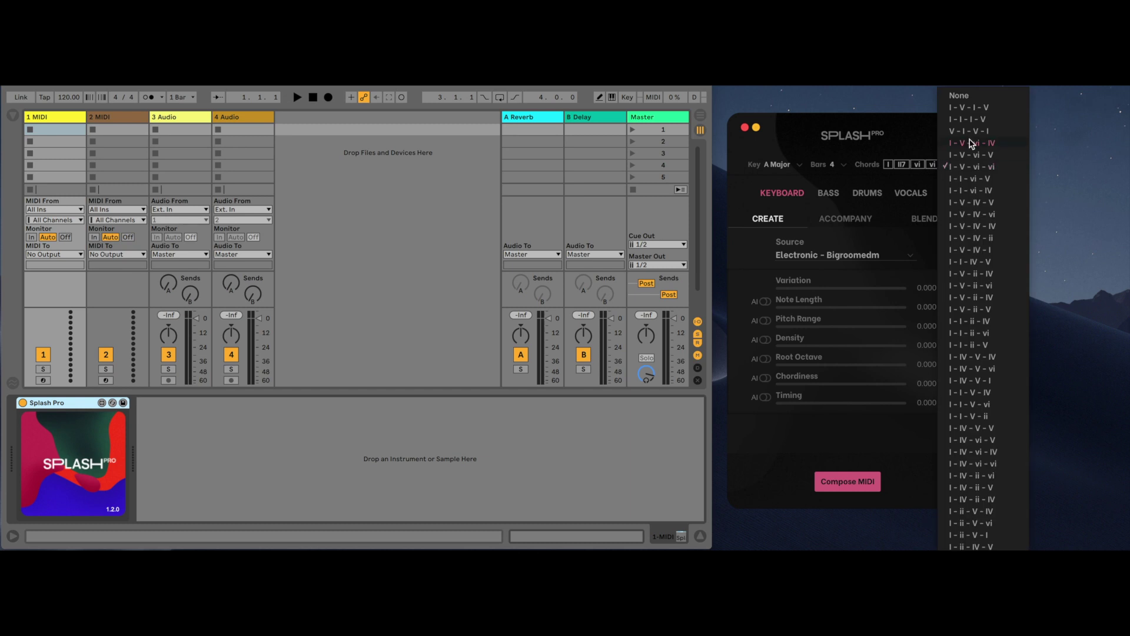
{"action": "left_click", "coordinate": [902, 166]}
{"action": "left_click", "coordinate": [913, 179]}
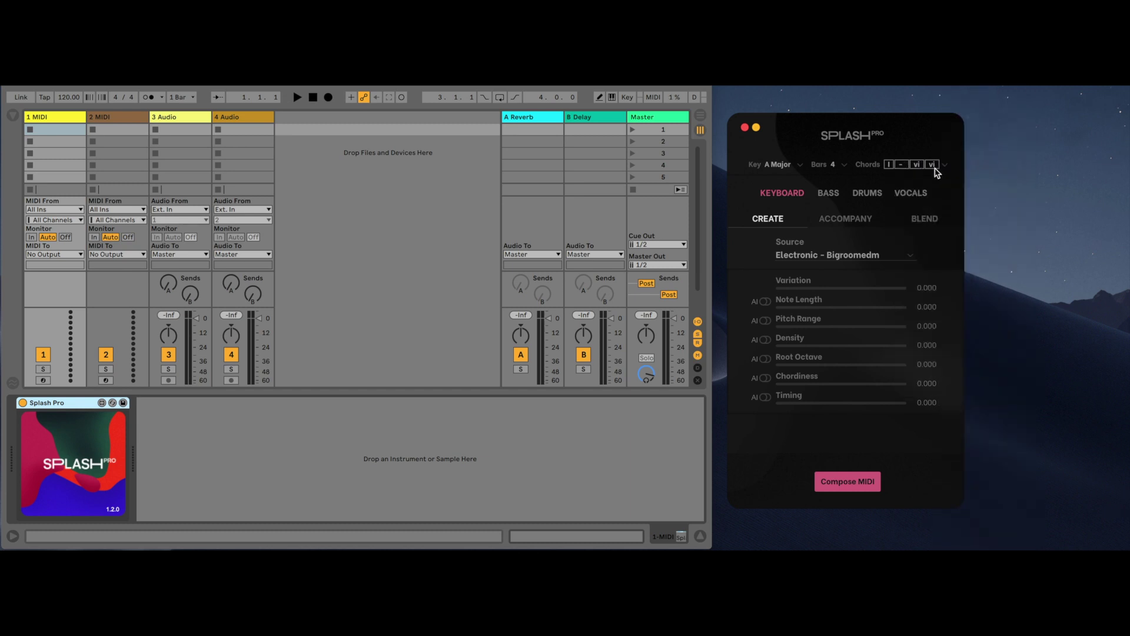
{"action": "left_click", "coordinate": [946, 165]}
{"action": "left_click", "coordinate": [974, 95]}
- Preview the Bass, Drums and Vocals generators, then compose keyboard MIDI as New clip 1
{"action": "left_click", "coordinate": [836, 199]}
{"action": "left_click", "coordinate": [866, 196]}
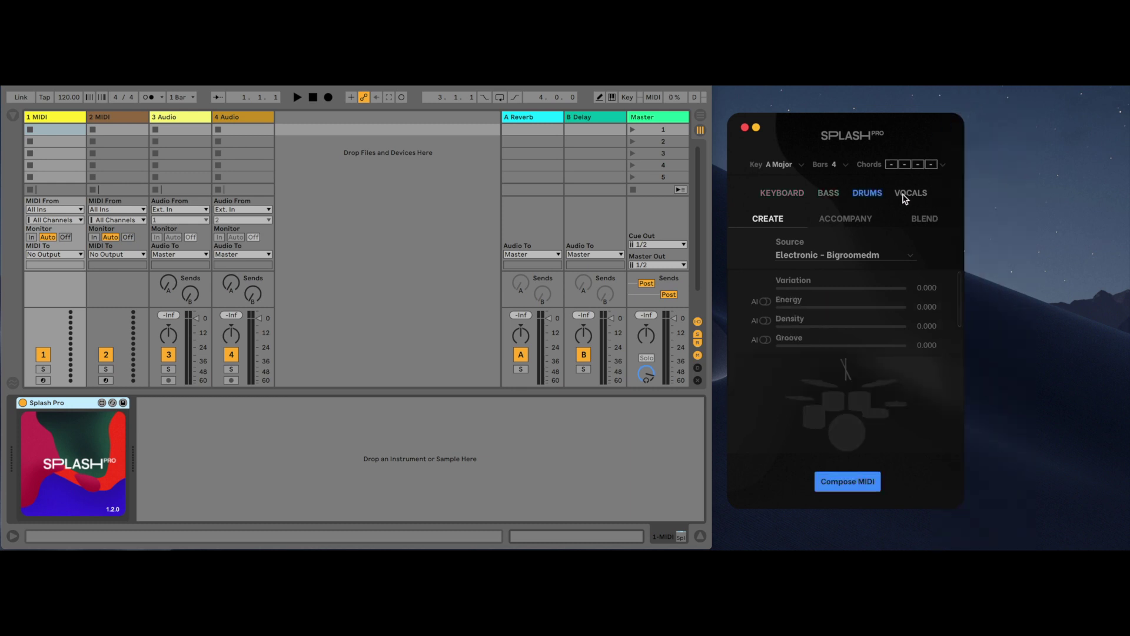
{"action": "left_click", "coordinate": [906, 196]}
{"action": "left_click", "coordinate": [788, 196]}
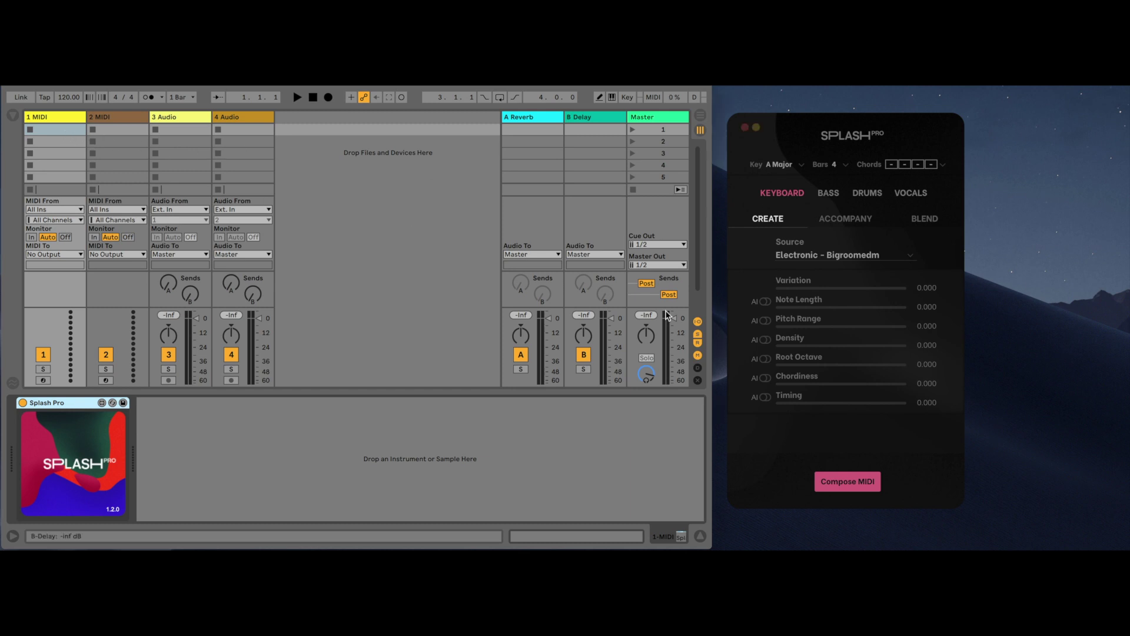
{"action": "left_click", "coordinate": [845, 488]}
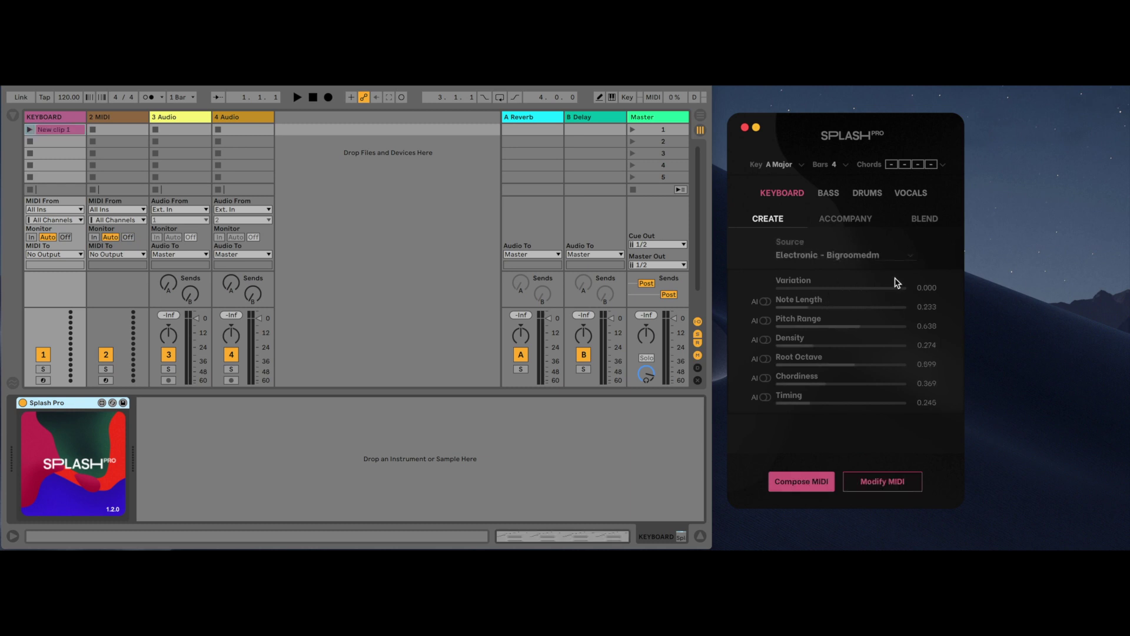
- Show the Vocals panel, delete a stray empty clip on 2 MIDI, and select KEYBOARD's second slot
{"action": "left_click", "coordinate": [916, 196]}
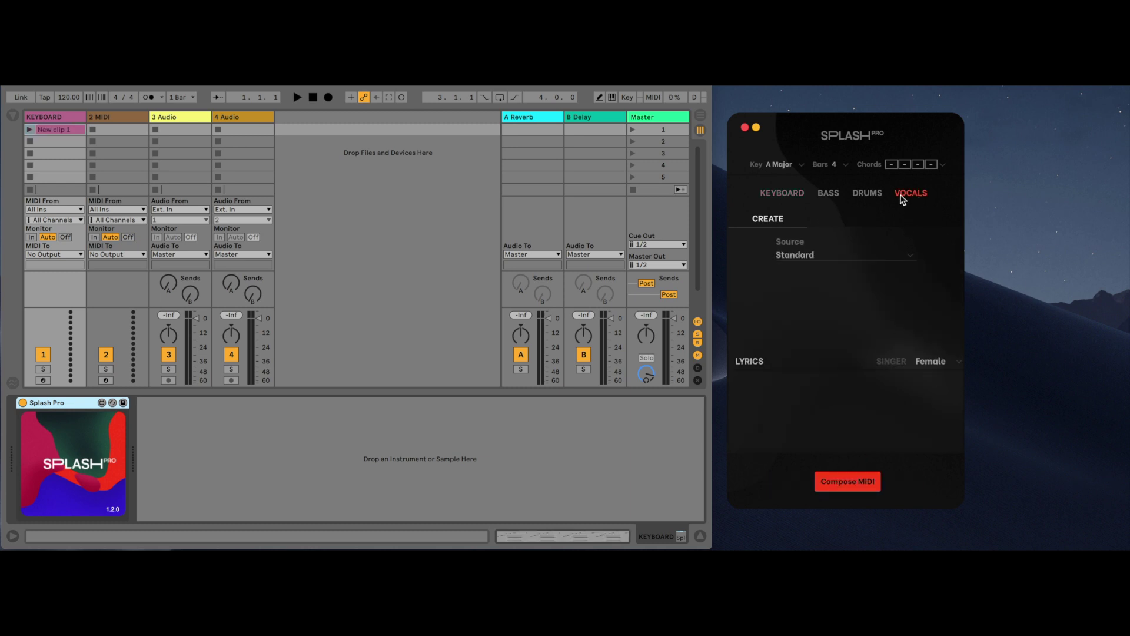
{"action": "double_click", "coordinate": [117, 128]}
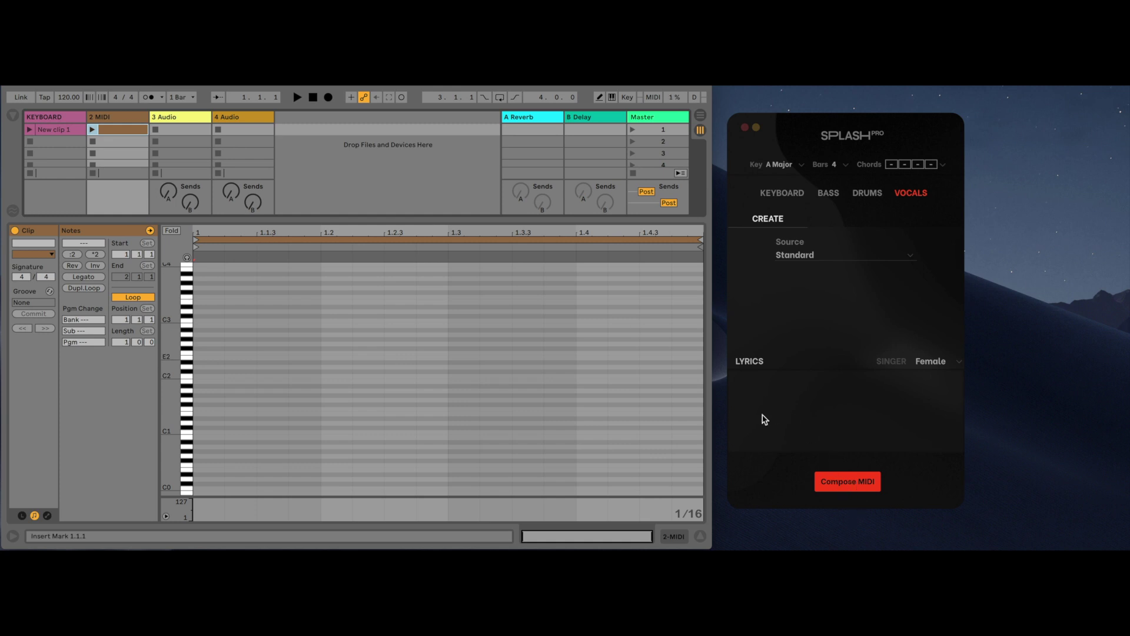
{"action": "left_click", "coordinate": [246, 130]}
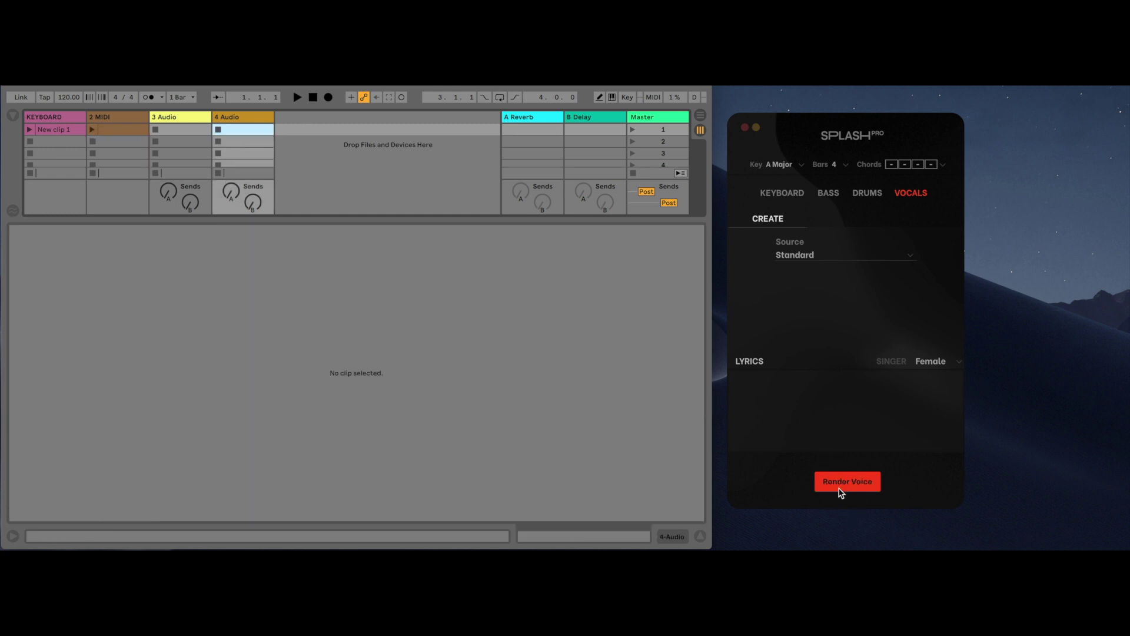
{"action": "left_click", "coordinate": [121, 129]}
{"action": "key", "text": "Delete"}
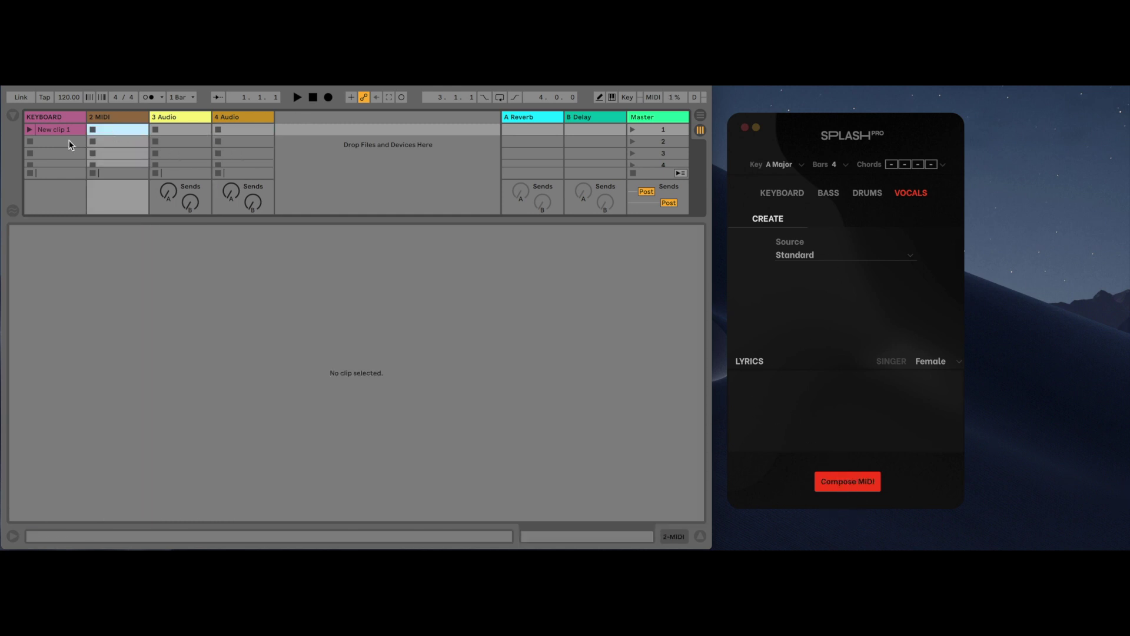
{"action": "left_click", "coordinate": [68, 140]}
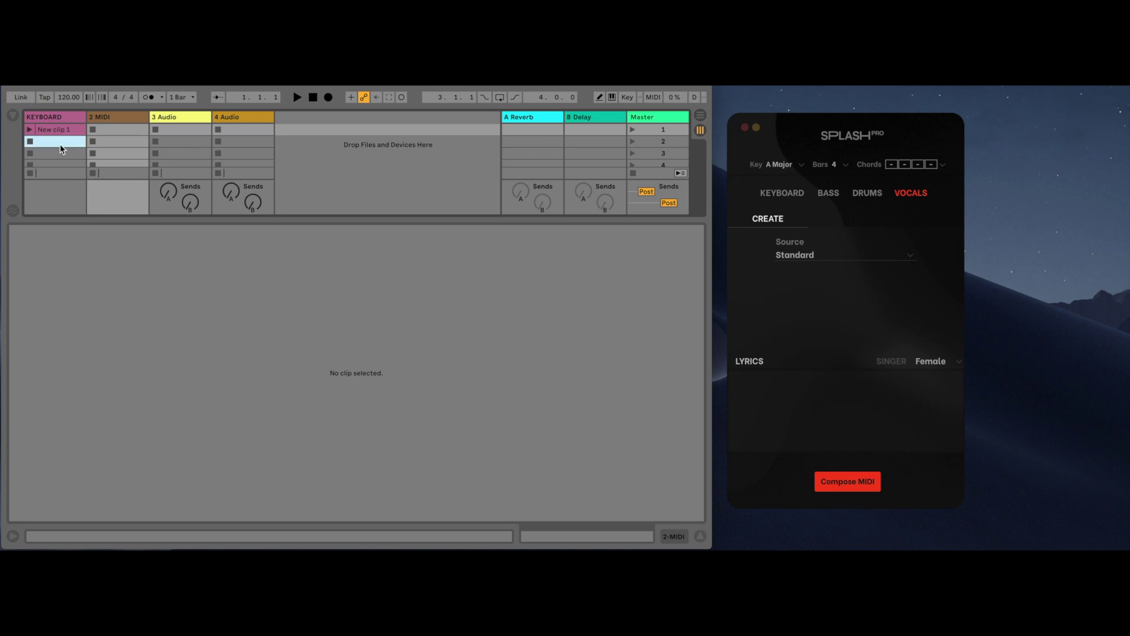
- Return to the Keyboard generator and browse the Electronic sources, keeping Electronic - Bigroomedm
{"action": "left_click", "coordinate": [790, 197]}
{"action": "left_click", "coordinate": [811, 254]}
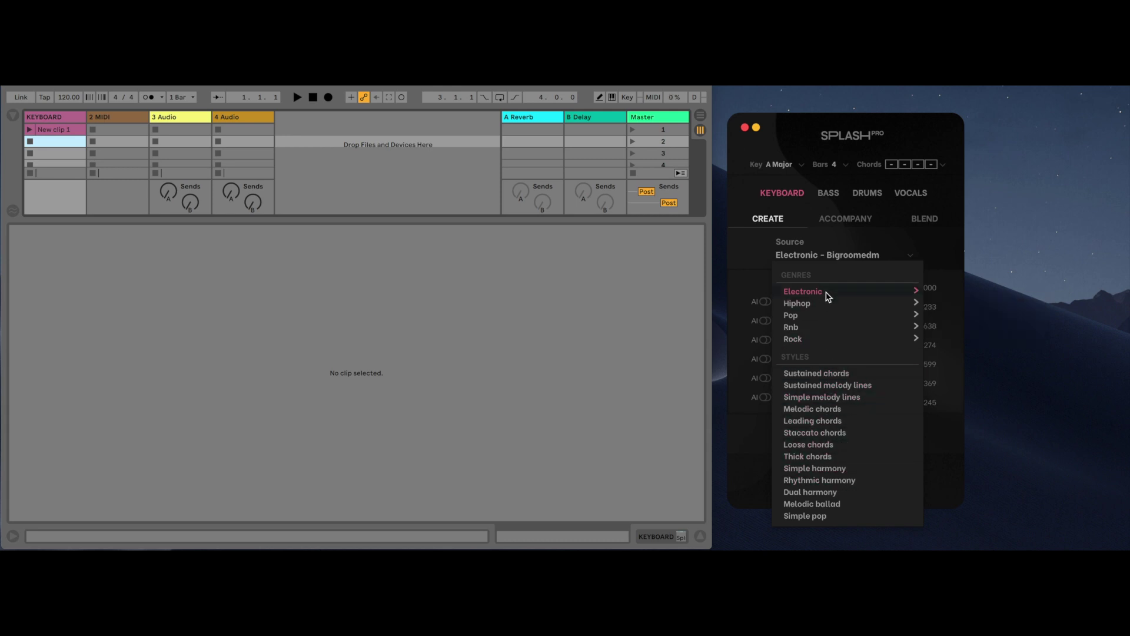
{"action": "mouse_move", "coordinate": [829, 296]}
{"action": "left_click", "coordinate": [759, 439]}
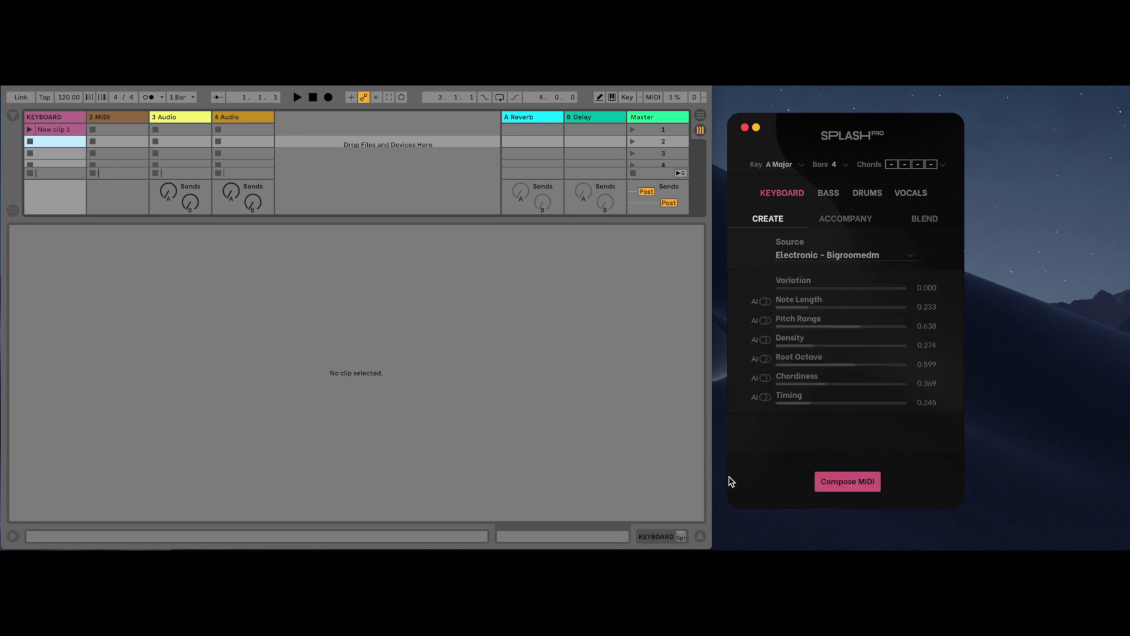
- Hide Detail View, compose New clip 2 on KEYBOARD, and analyse it (Note Length 0.815, Density 0.714)
{"action": "left_click", "coordinate": [702, 535]}
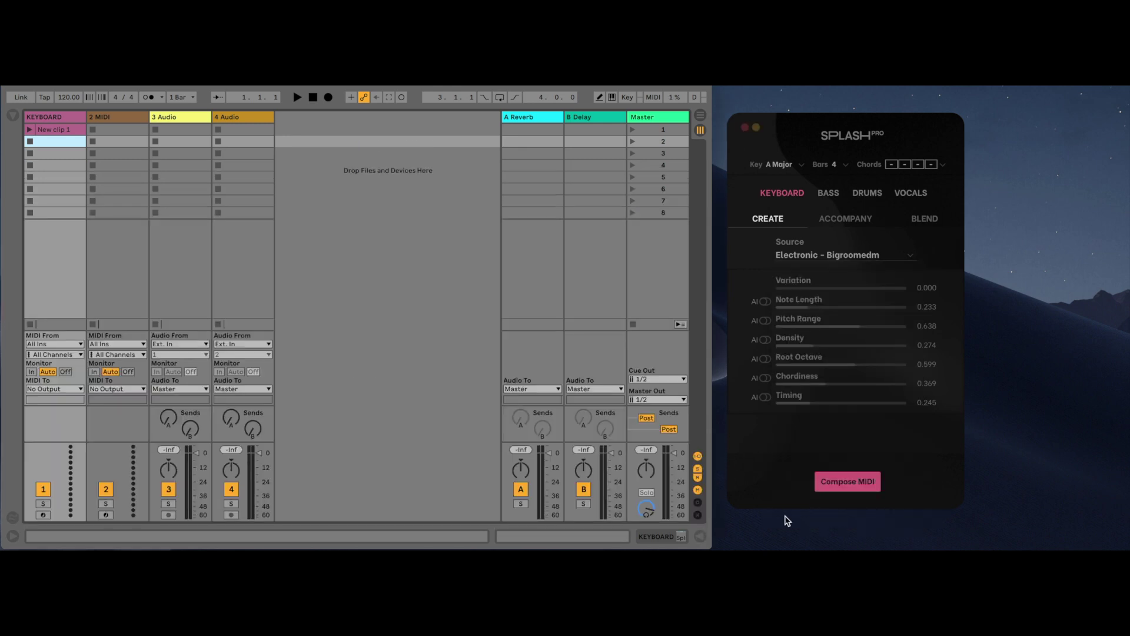
{"action": "left_click", "coordinate": [870, 489]}
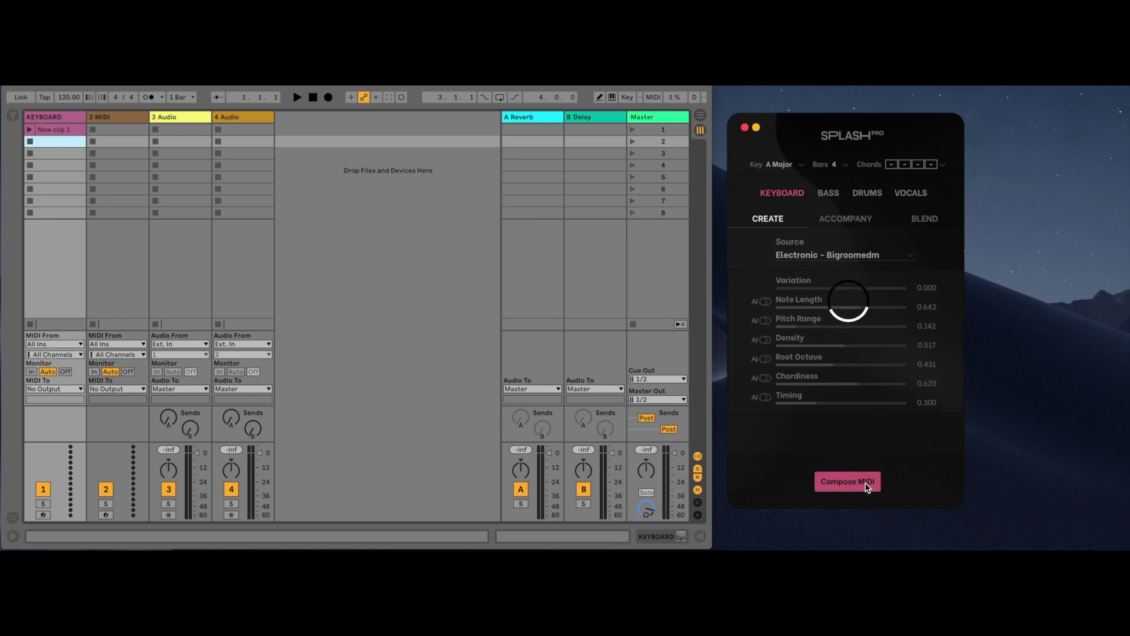
{"action": "left_click", "coordinate": [69, 153]}
{"action": "left_click", "coordinate": [72, 142]}
{"action": "left_click", "coordinate": [900, 486]}
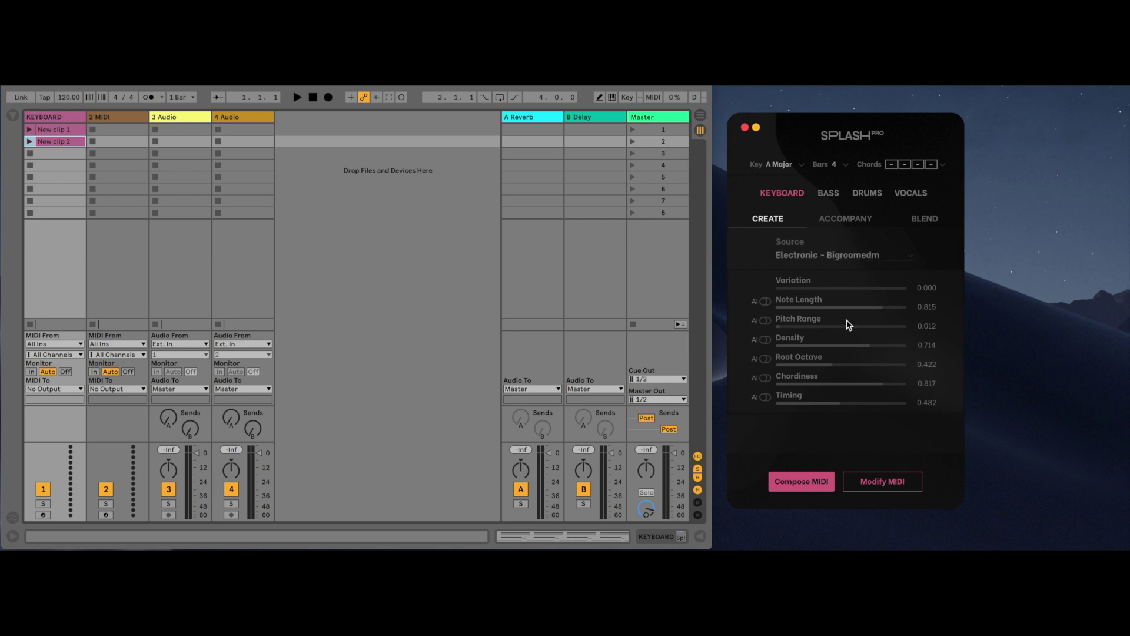
- Fix Pitch Range at 0.562 and Note Length at 0.231, switch to C Major, and regenerate as New clip 3
{"action": "left_click_drag", "start_coordinate": [813, 326], "coordinate": [851, 333]}
{"action": "left_click", "coordinate": [805, 308]}
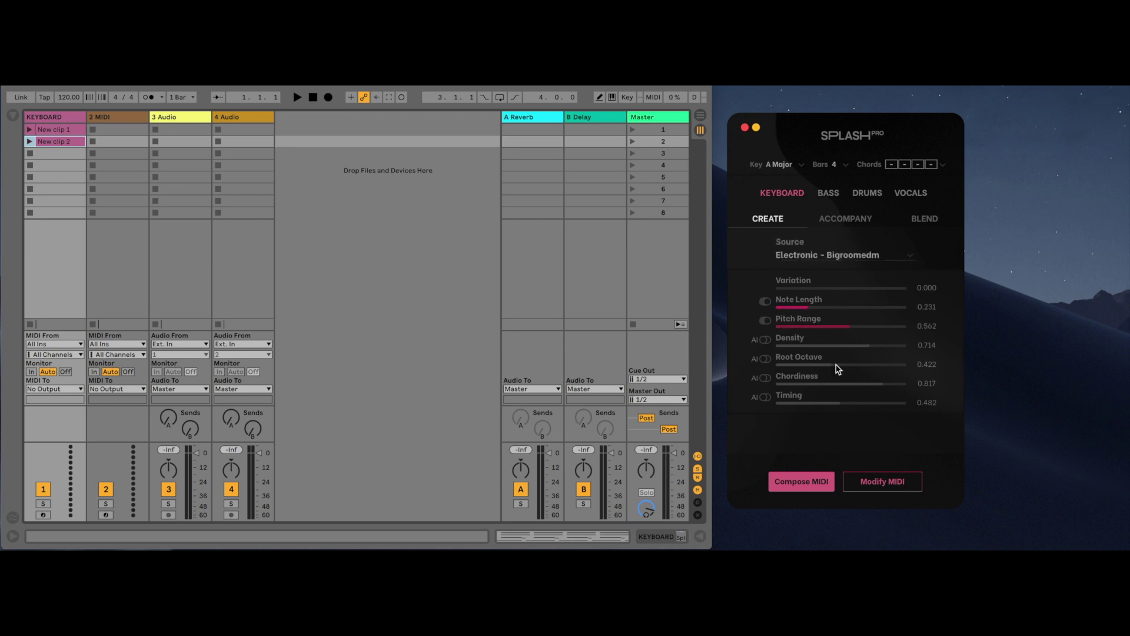
{"action": "left_click", "coordinate": [798, 168]}
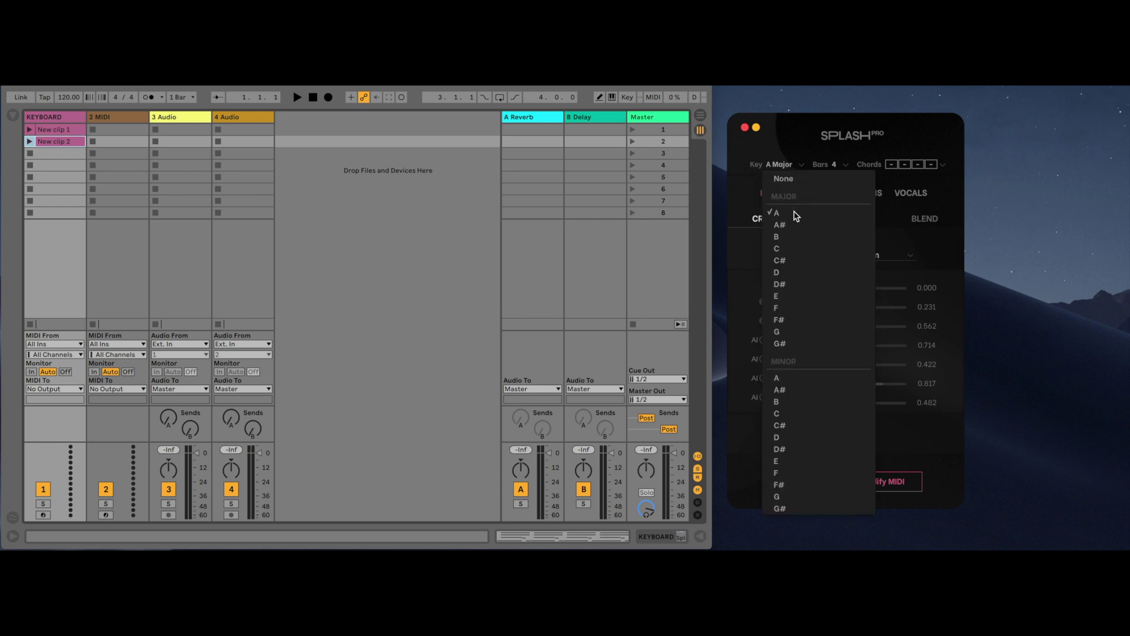
{"action": "left_click", "coordinate": [797, 249]}
{"action": "left_click", "coordinate": [895, 484]}
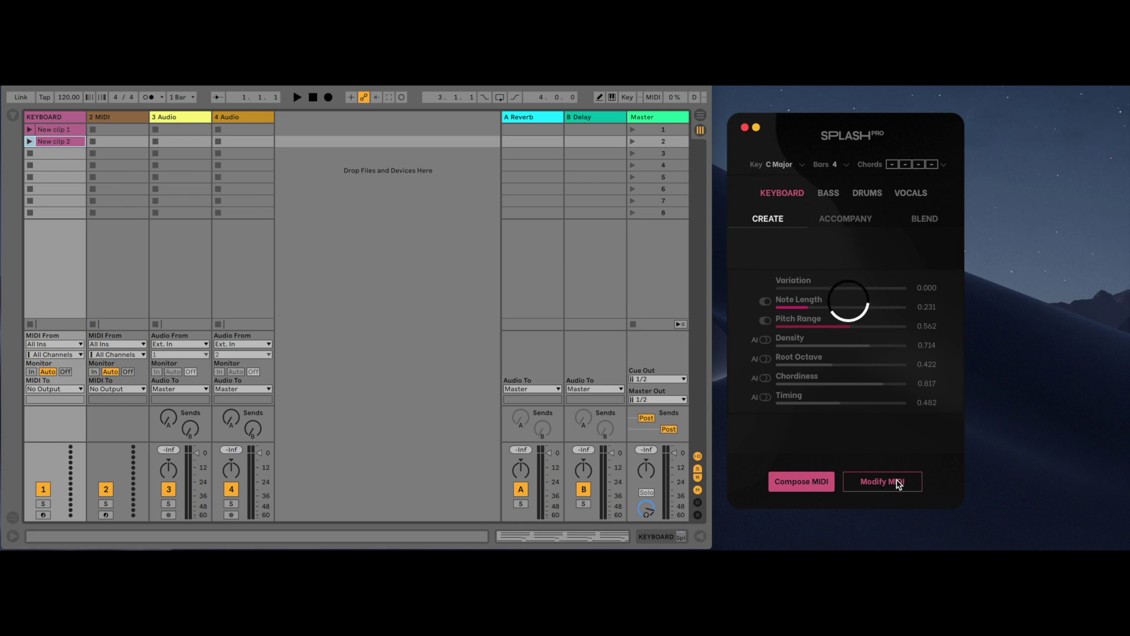
{"action": "left_click", "coordinate": [800, 167]}
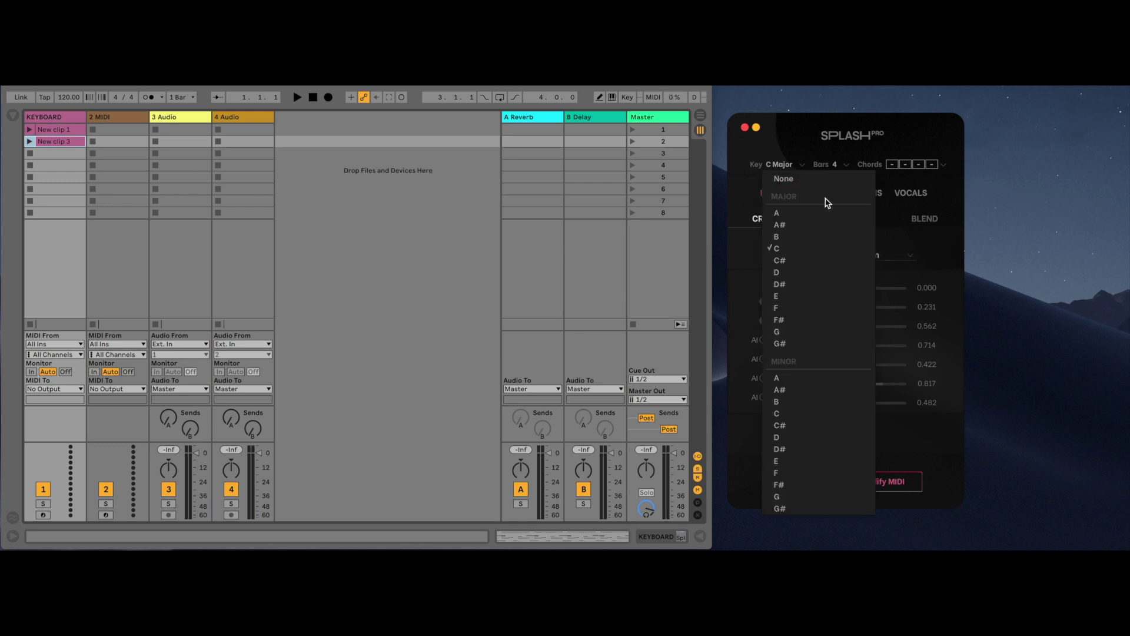
{"action": "left_click", "coordinate": [947, 455]}
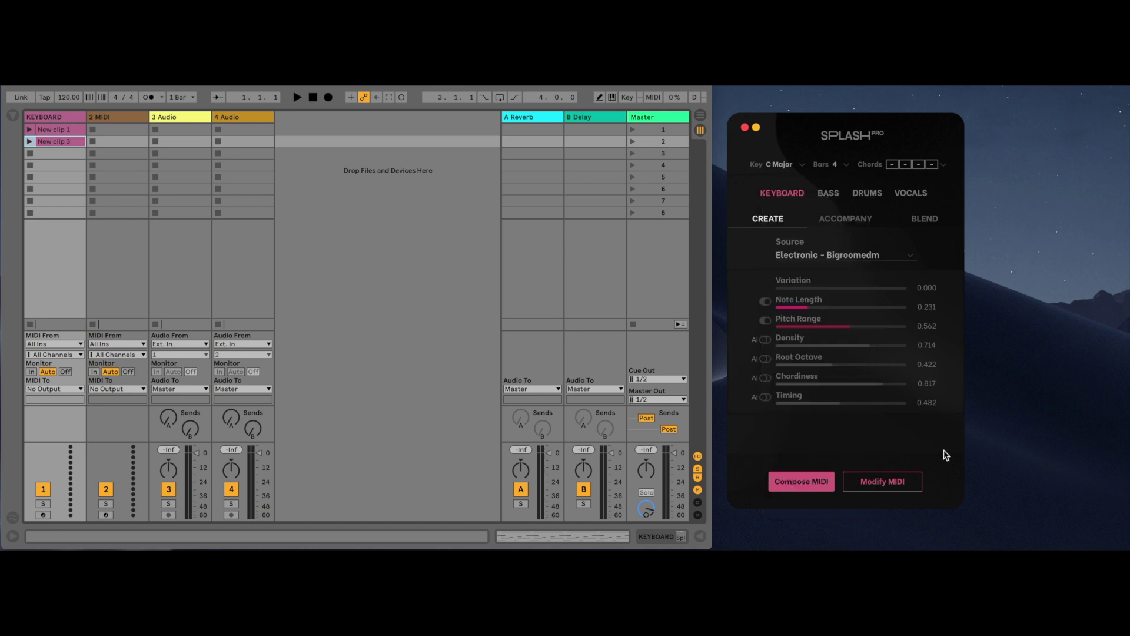
- Raise Timing to 0.648, then hand Density, Root Octave and Chordiness back to AI control
{"action": "left_click", "coordinate": [765, 340]}
{"action": "left_click", "coordinate": [765, 358]}
{"action": "left_click", "coordinate": [765, 378]}
{"action": "left_click_drag", "start_coordinate": [807, 405], "coordinate": [860, 405]}
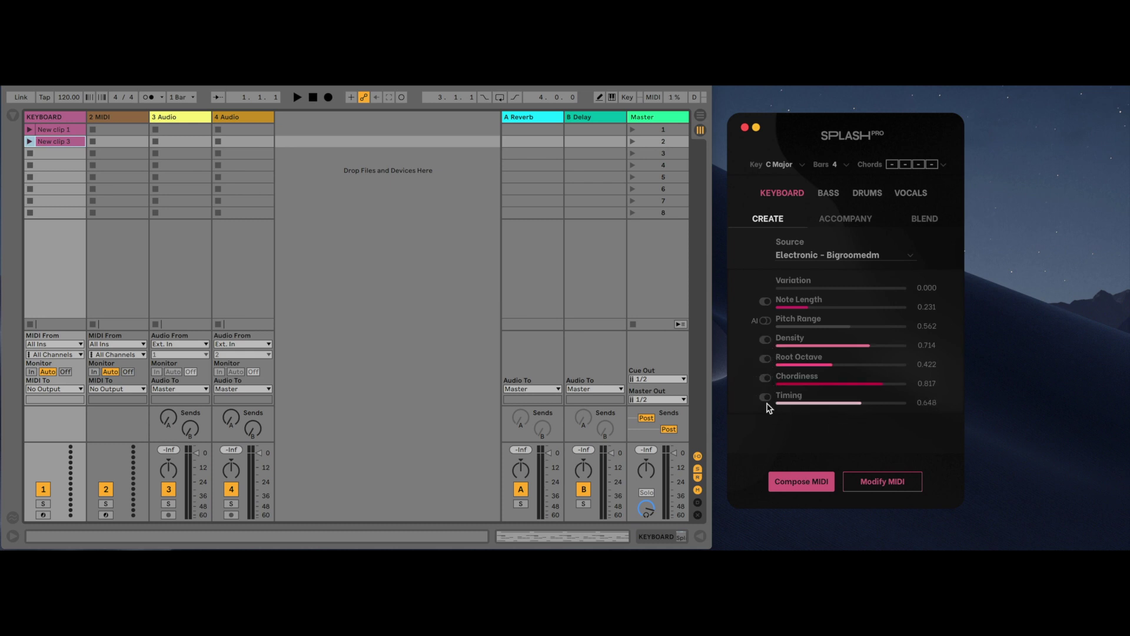
{"action": "left_click", "coordinate": [766, 378]}
{"action": "left_click", "coordinate": [765, 358]}
{"action": "left_click", "coordinate": [766, 339]}
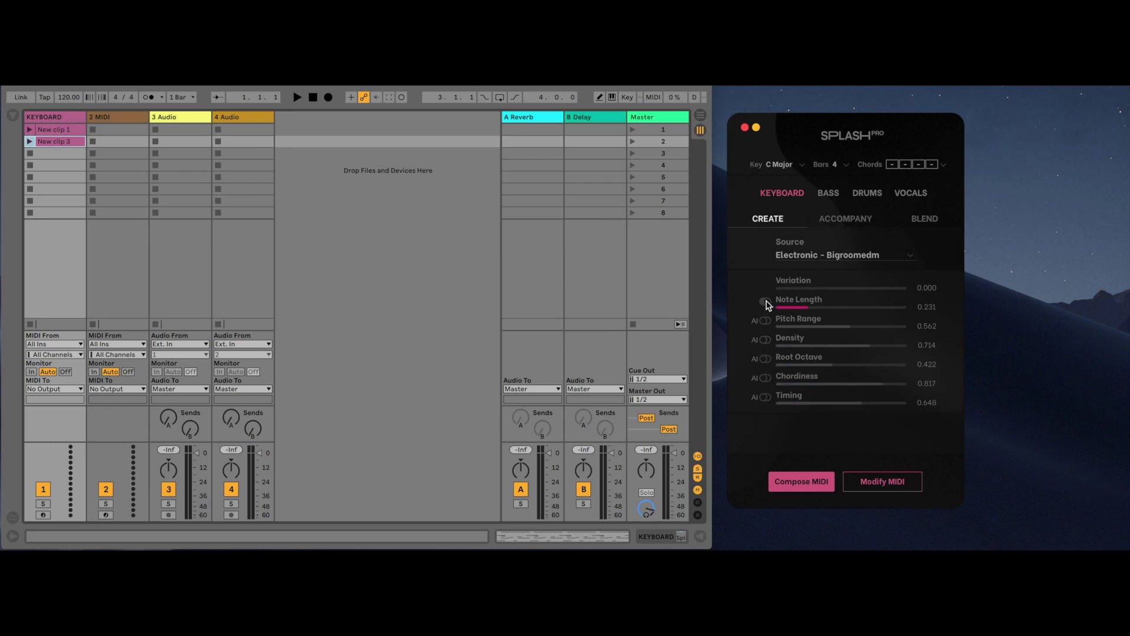
{"action": "double_click", "coordinate": [53, 141]}
{"action": "left_click_drag", "start_coordinate": [404, 285], "coordinate": [295, 345]}
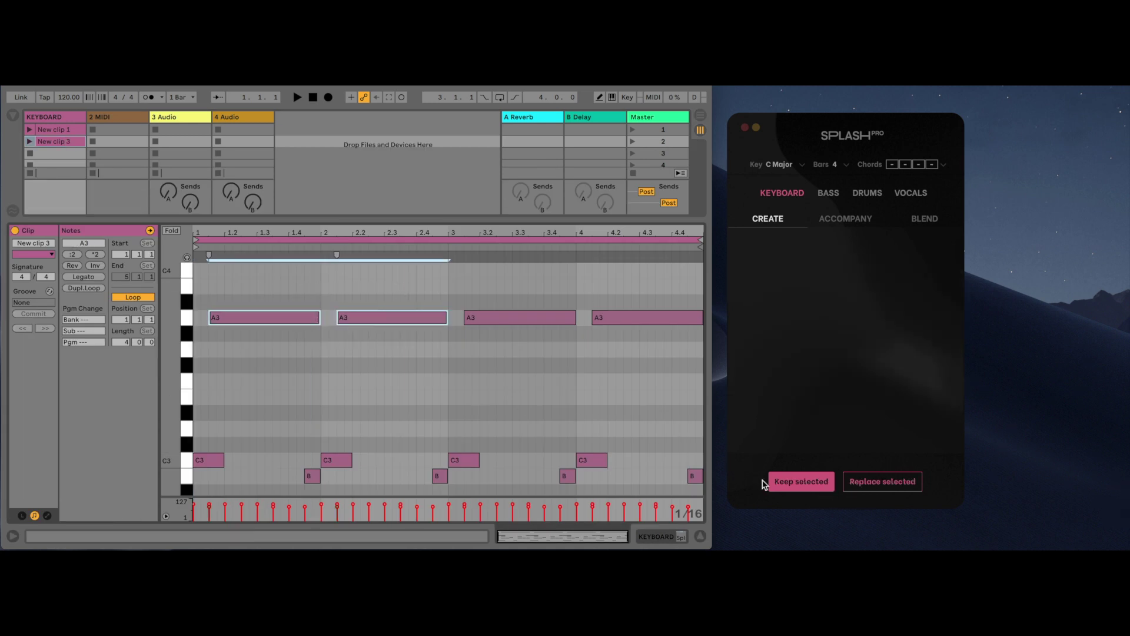
{"action": "left_click", "coordinate": [430, 386]}
{"action": "left_click_drag", "start_coordinate": [568, 281], "coordinate": [318, 486]}
{"action": "left_click", "coordinate": [608, 405]}
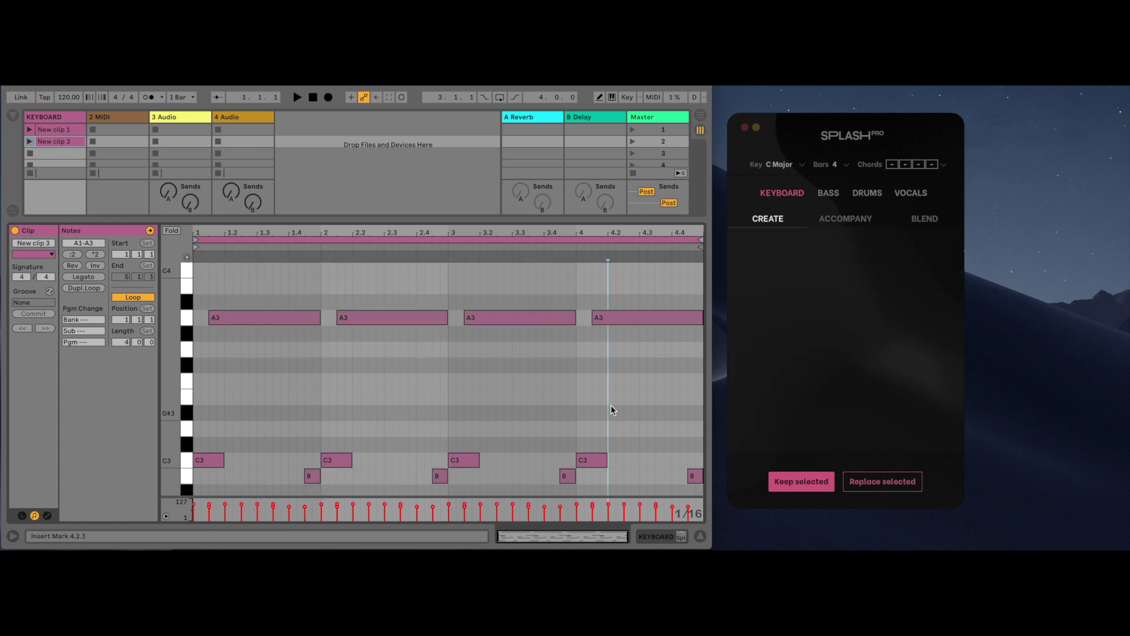
{"action": "left_click", "coordinate": [699, 537]}
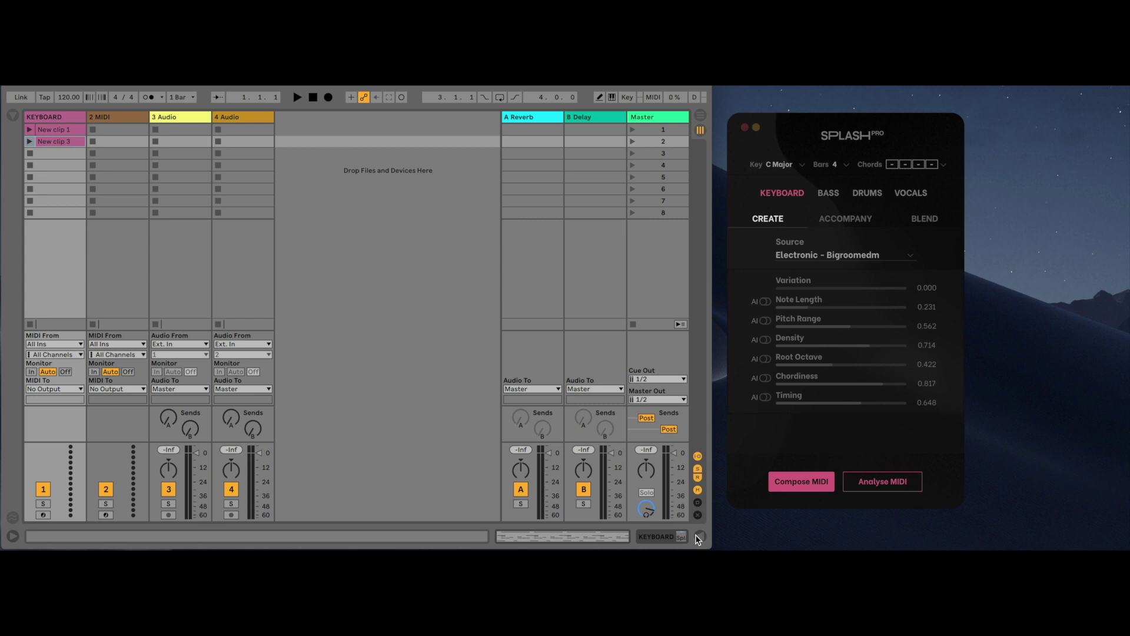
- Set the Accompany source to KEYBOARD > New clip 3 and target the empty third KEYBOARD slot
{"action": "left_click", "coordinate": [849, 221]}
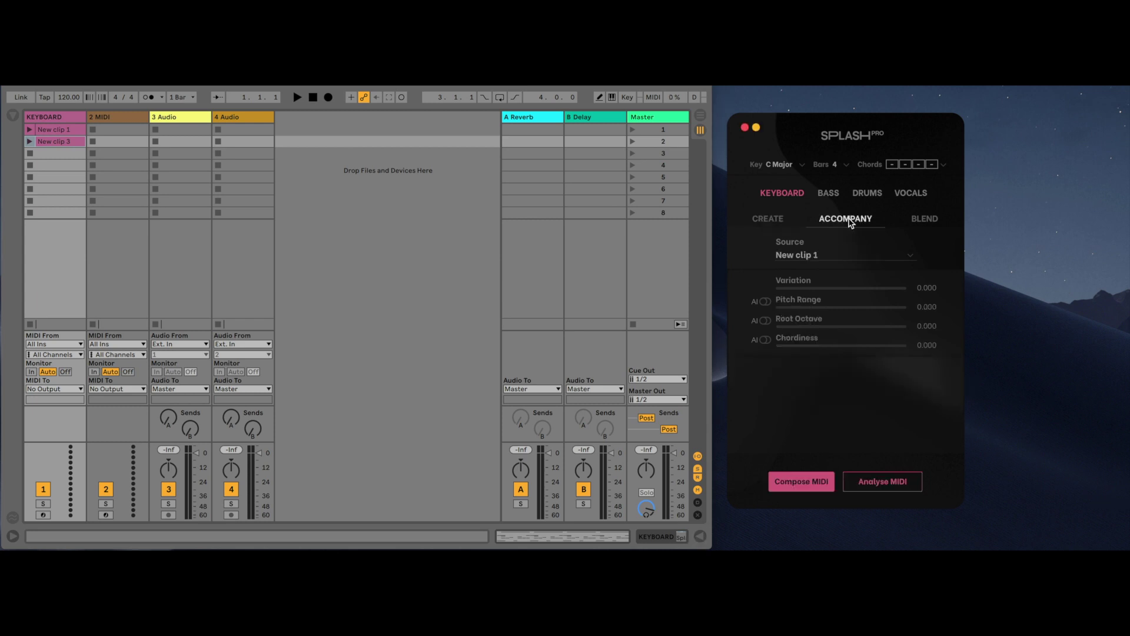
{"action": "left_click", "coordinate": [814, 257]}
{"action": "mouse_move", "coordinate": [808, 292]}
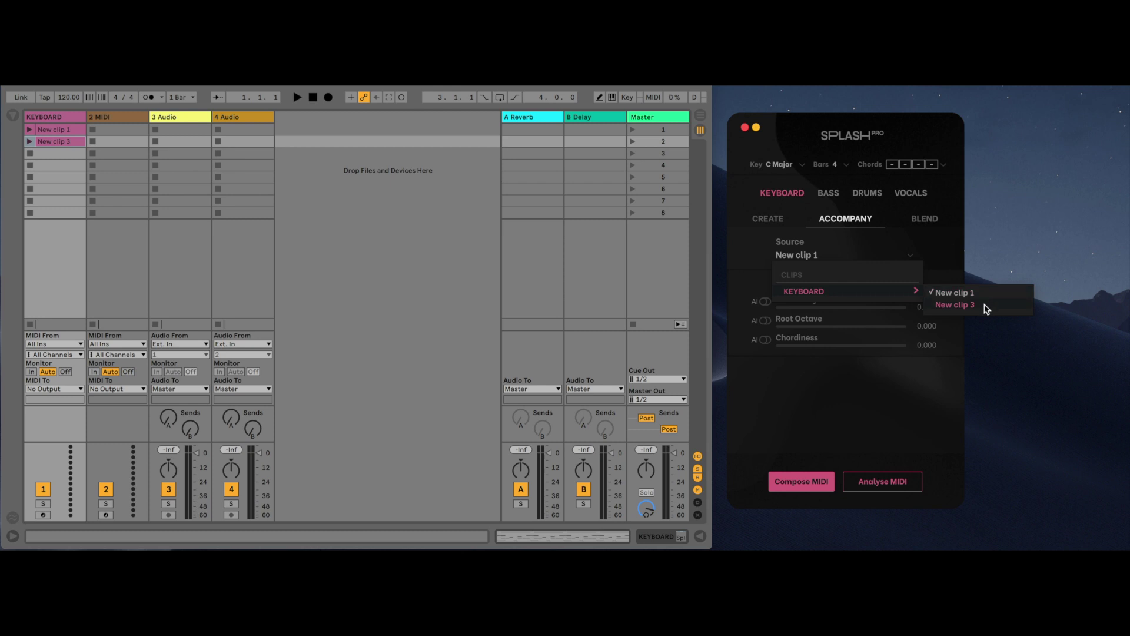
{"action": "left_click", "coordinate": [955, 305]}
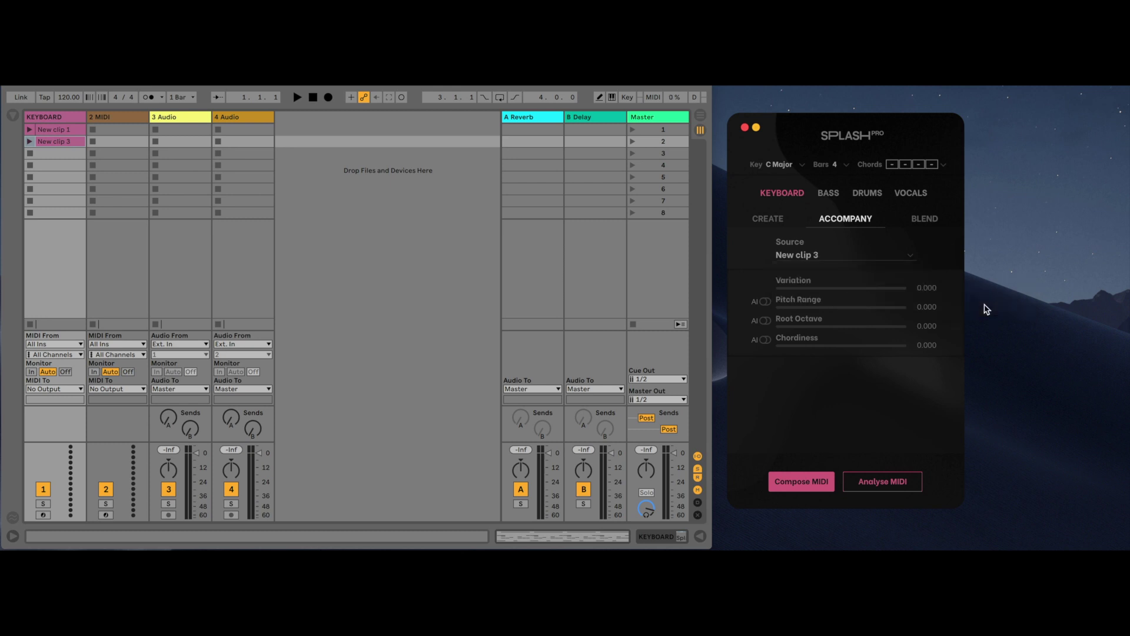
{"action": "left_click", "coordinate": [66, 153]}
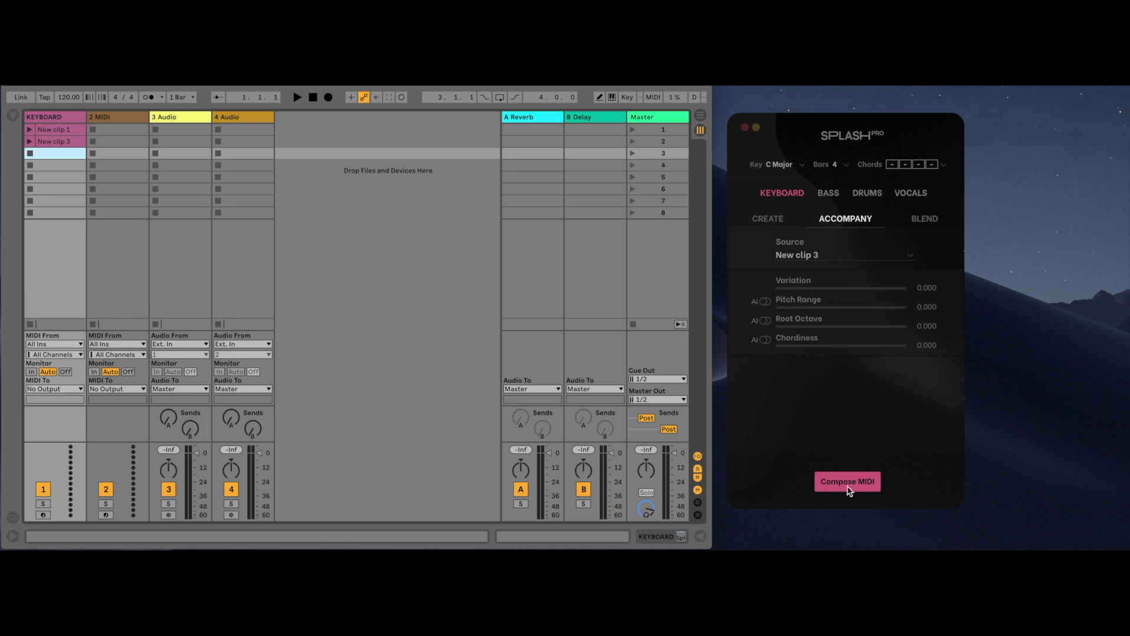
- Blend Source A New clip 1 with Source B New clip 3, shifting Location to 0.486
{"action": "left_click", "coordinate": [929, 219]}
{"action": "left_click", "coordinate": [796, 252]}
{"action": "left_click", "coordinate": [865, 256]}
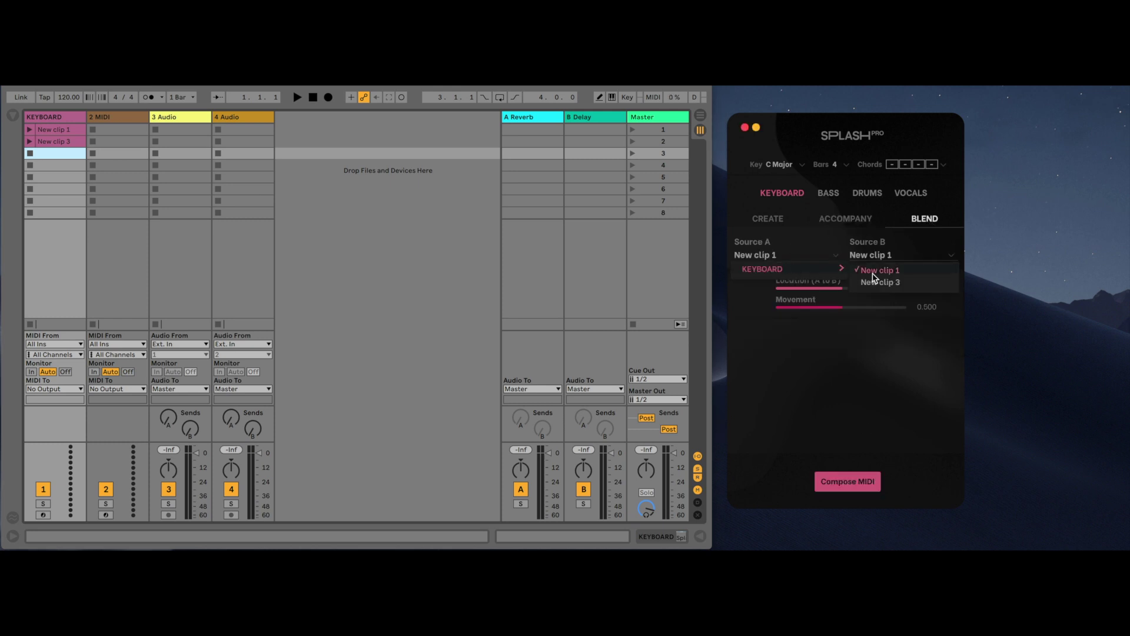
{"action": "left_click", "coordinate": [894, 260]}
{"action": "left_click", "coordinate": [894, 261]}
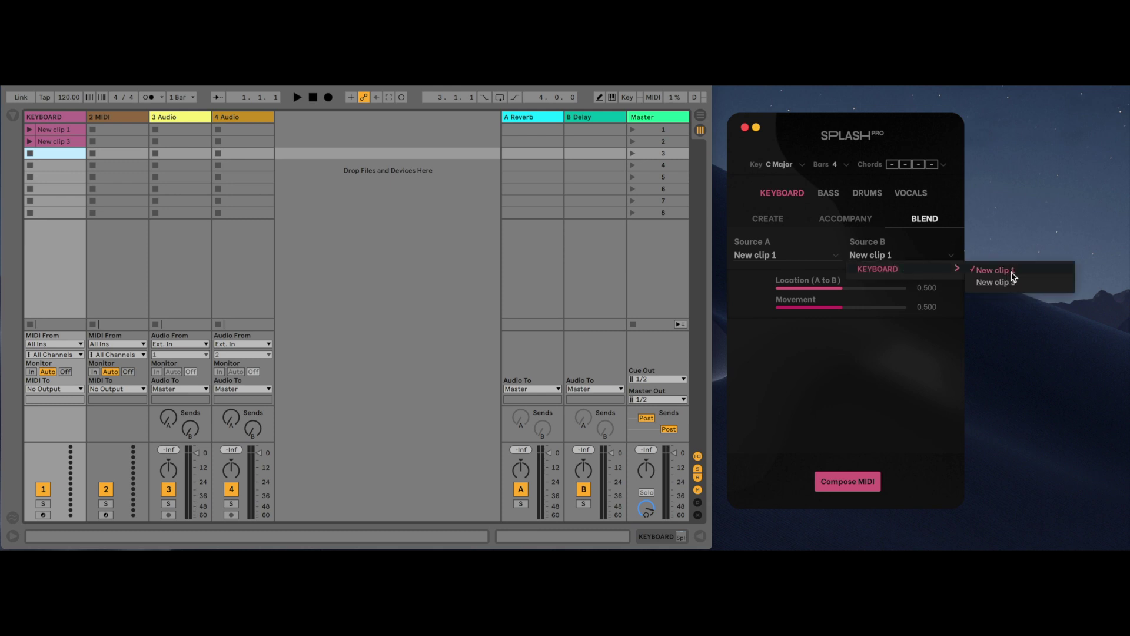
{"action": "left_click", "coordinate": [1014, 284]}
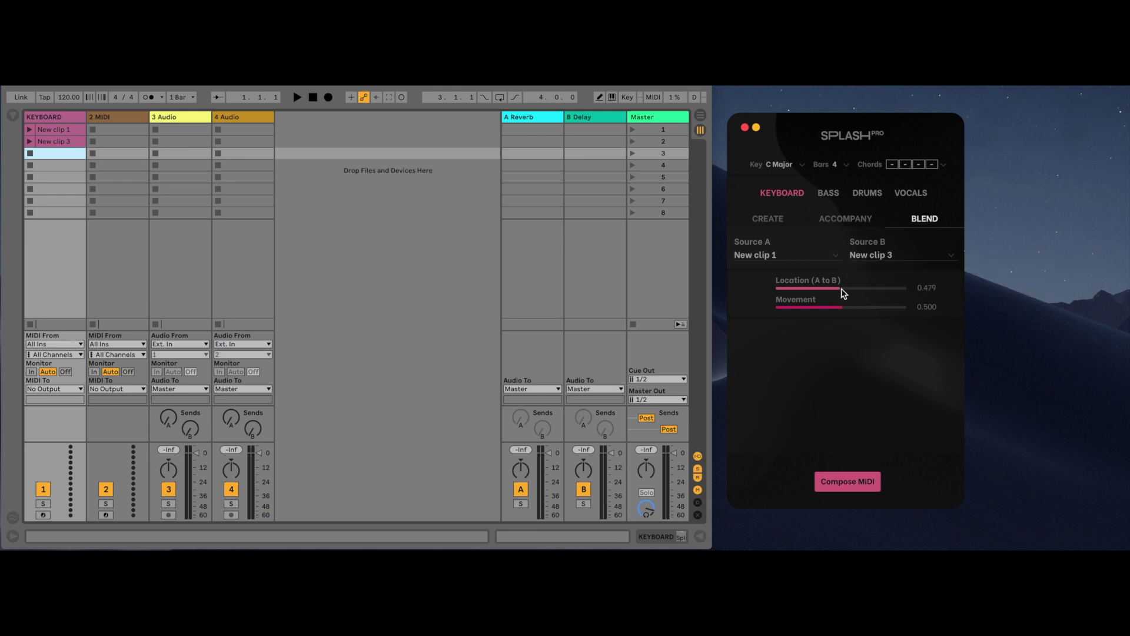
{"action": "left_click_drag", "start_coordinate": [841, 289], "coordinate": [762, 311]}
- In Drums > Create, include hi-hat, toms, cymbals and drumsticks while excluding the kick and snare
{"action": "left_click", "coordinate": [865, 198]}
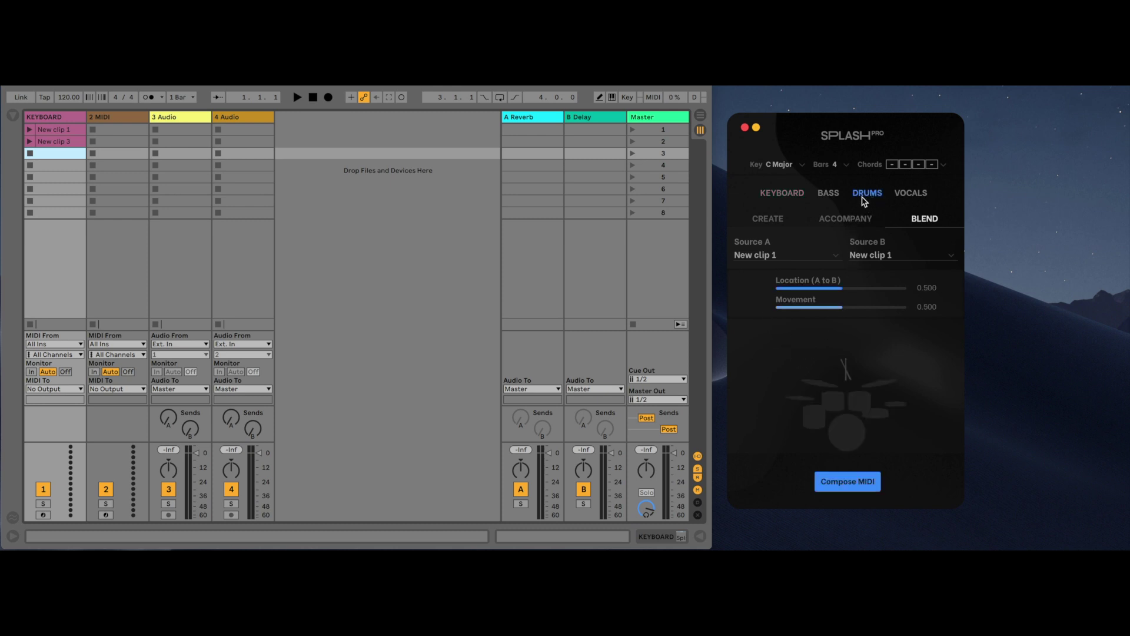
{"action": "left_click", "coordinate": [781, 220]}
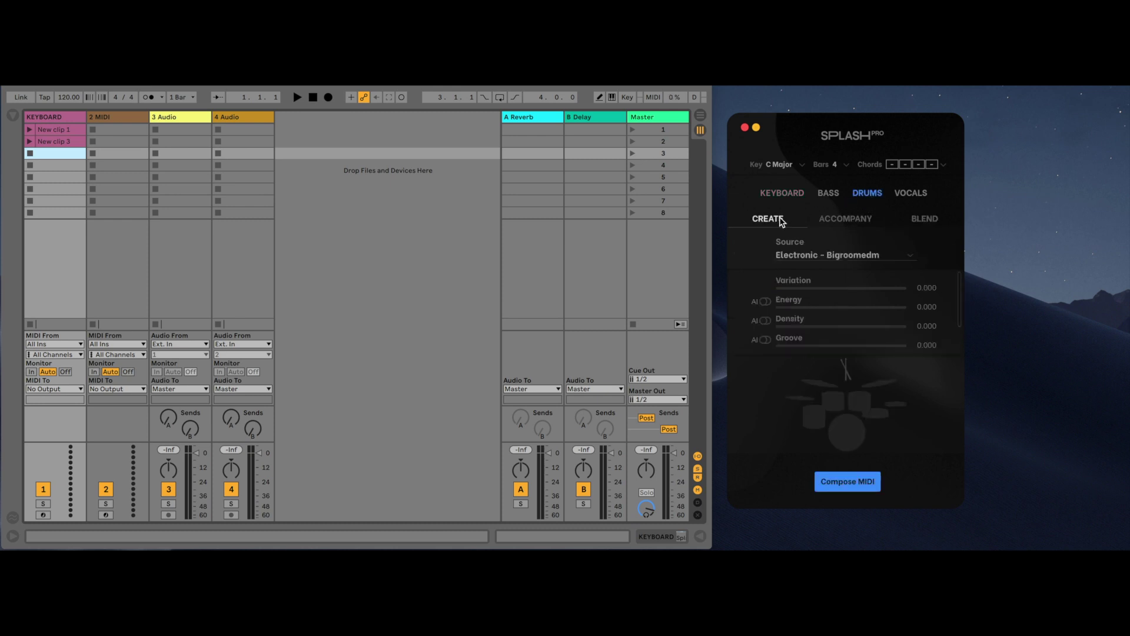
{"action": "left_click", "coordinate": [849, 432]}
{"action": "left_click", "coordinate": [883, 420]}
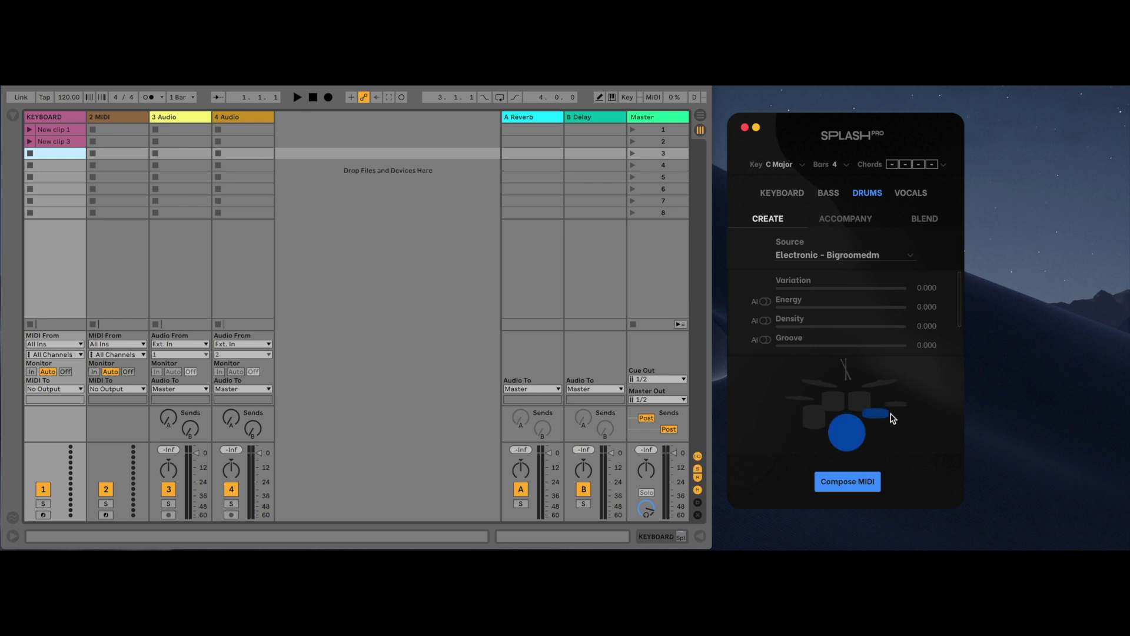
{"action": "left_click", "coordinate": [897, 405]}
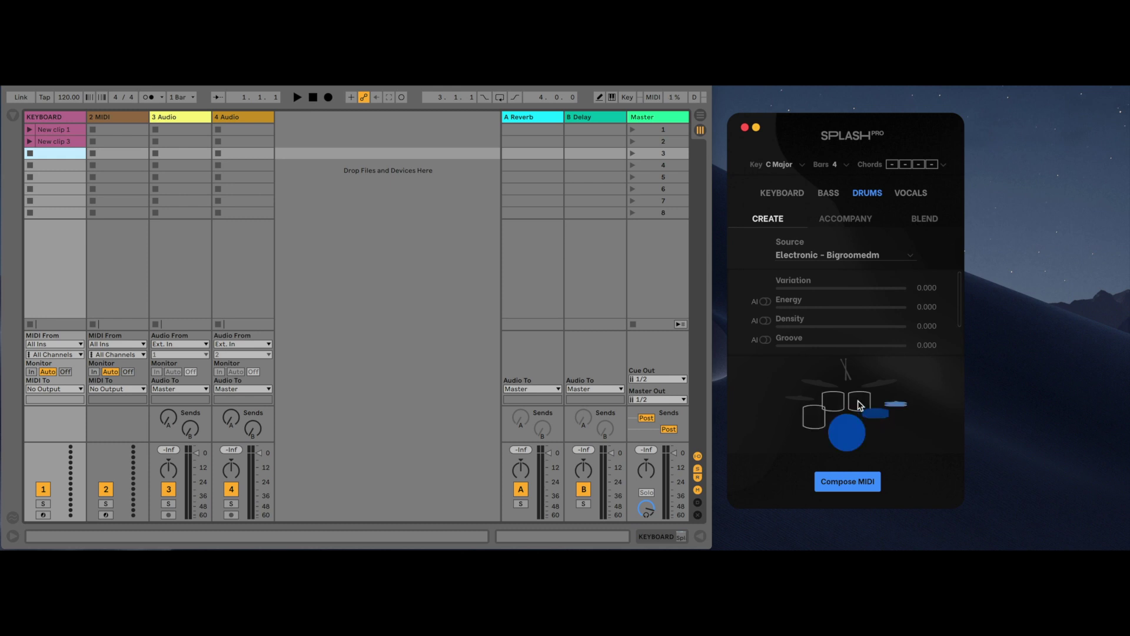
{"action": "left_click", "coordinate": [858, 398]}
{"action": "left_click", "coordinate": [877, 383]}
{"action": "left_click", "coordinate": [846, 374]}
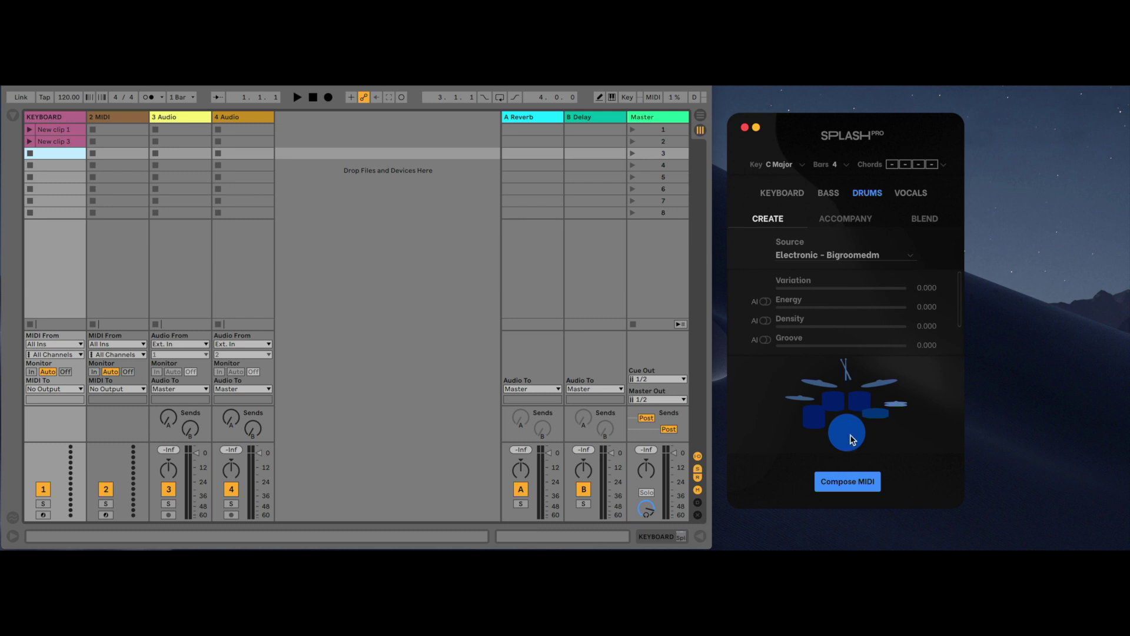
{"action": "left_click", "coordinate": [851, 434]}
{"action": "left_click", "coordinate": [877, 418]}
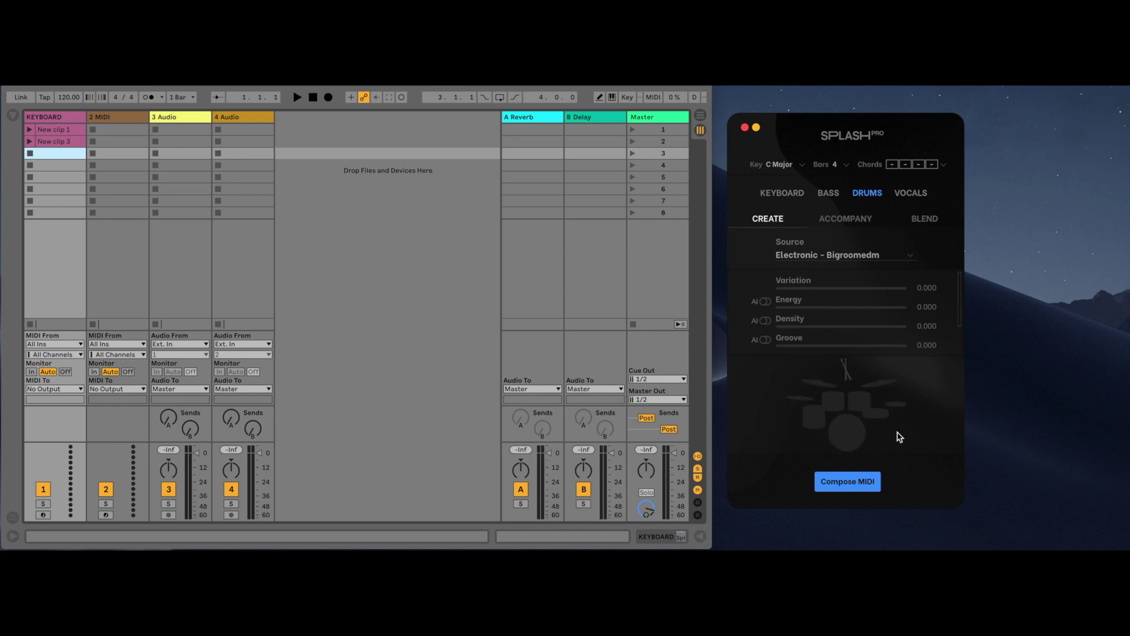
{"action": "left_click", "coordinate": [921, 194]}
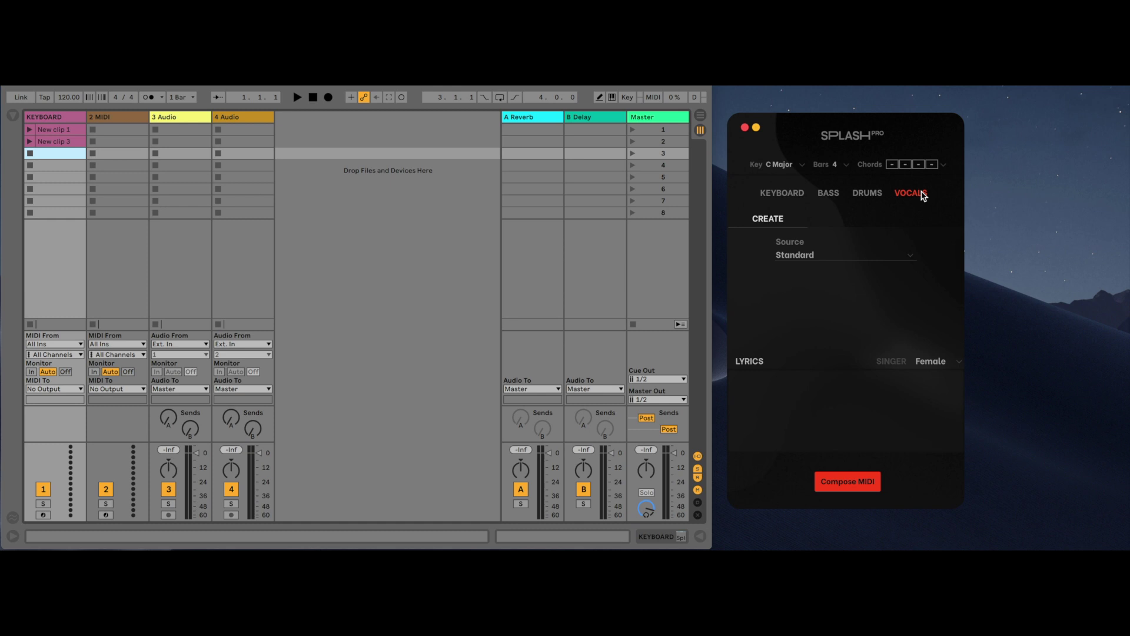
- Enter the lyric 'type here' and render it as New clip 4 in 3 Audio's first slot
{"action": "left_click", "coordinate": [814, 397]}
{"action": "type", "text": "type here"}
{"action": "left_click", "coordinate": [189, 130]}
{"action": "left_click", "coordinate": [189, 129]}
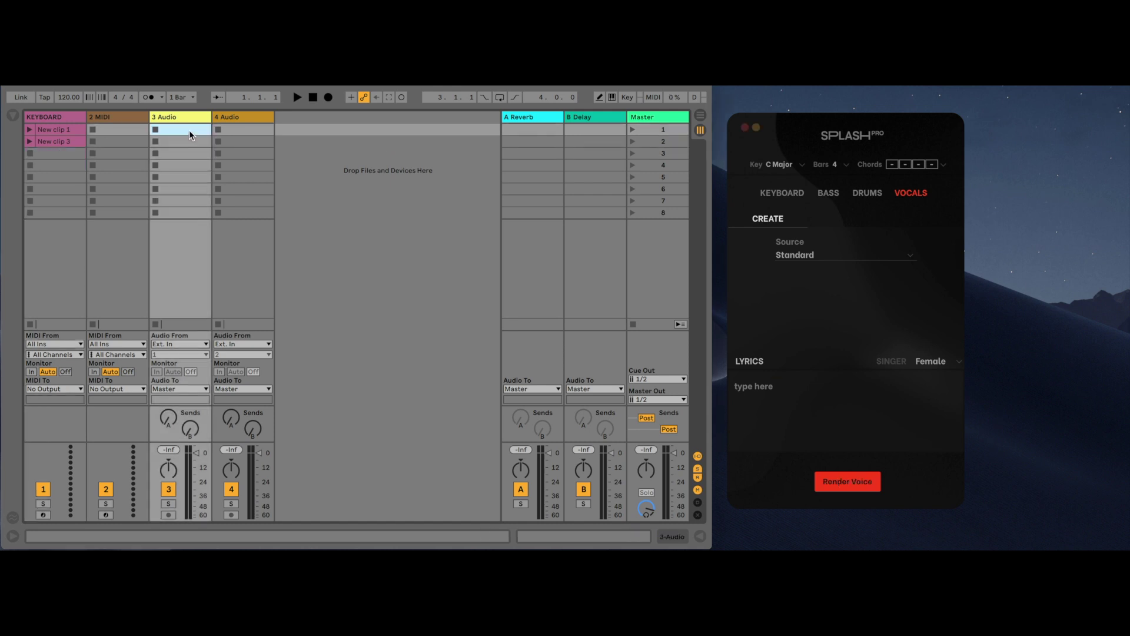
{"action": "left_click", "coordinate": [849, 480]}
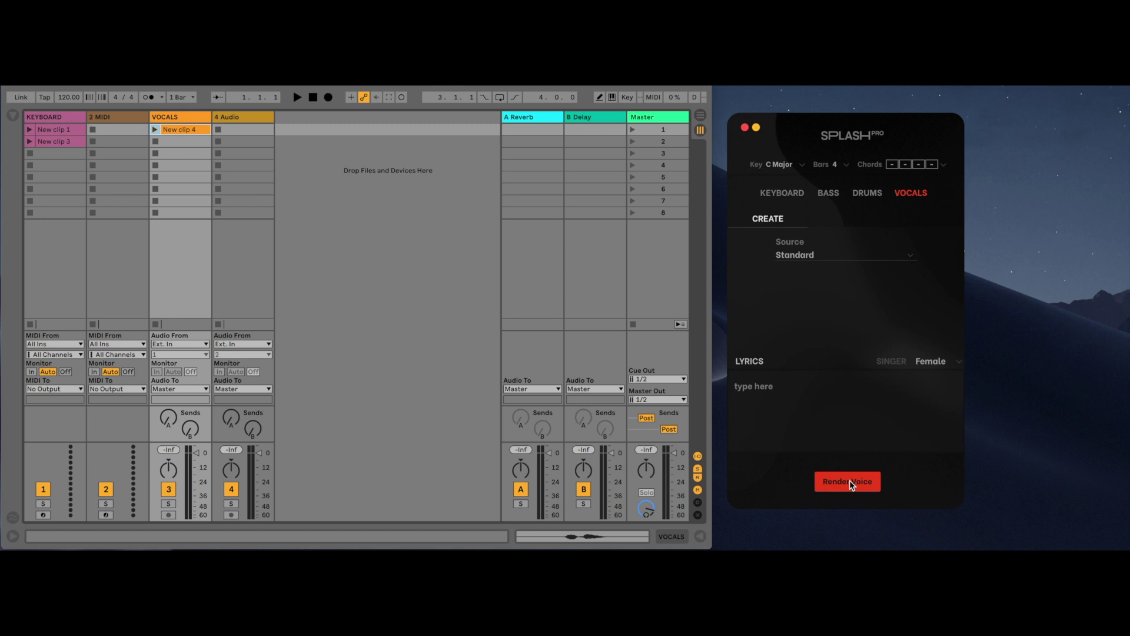
- Add a second lyric line, 'the next line', below the first
{"action": "left_click", "coordinate": [805, 390]}
{"action": "key", "text": "Return"}
{"action": "type", "text": "the next line"}
{"action": "left_click", "coordinate": [941, 364]}
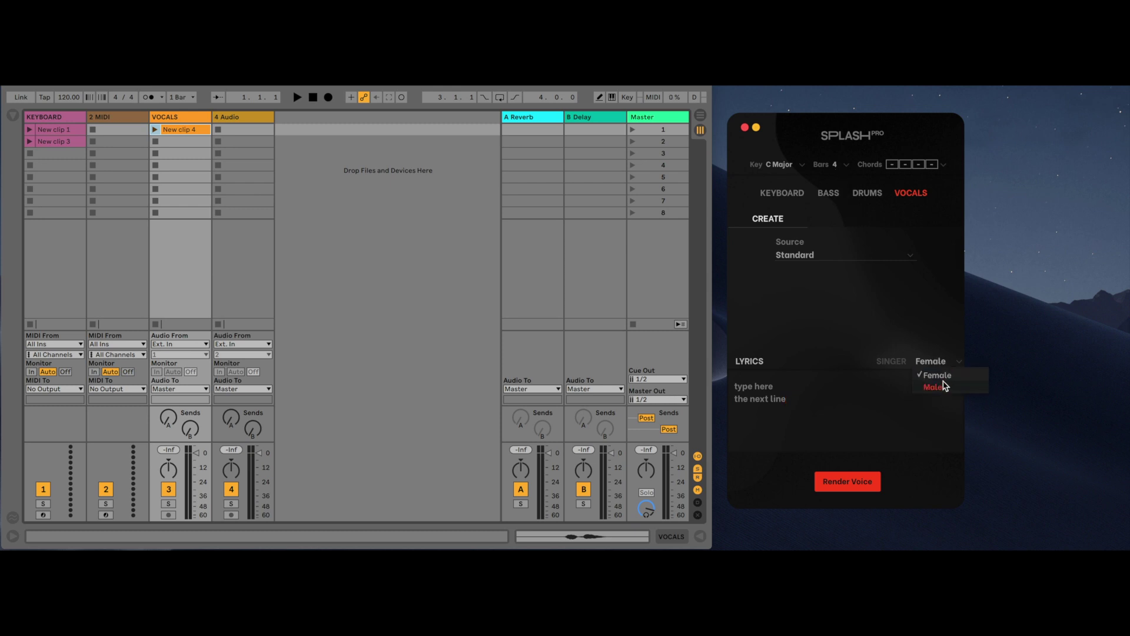
{"action": "left_click", "coordinate": [923, 406]}
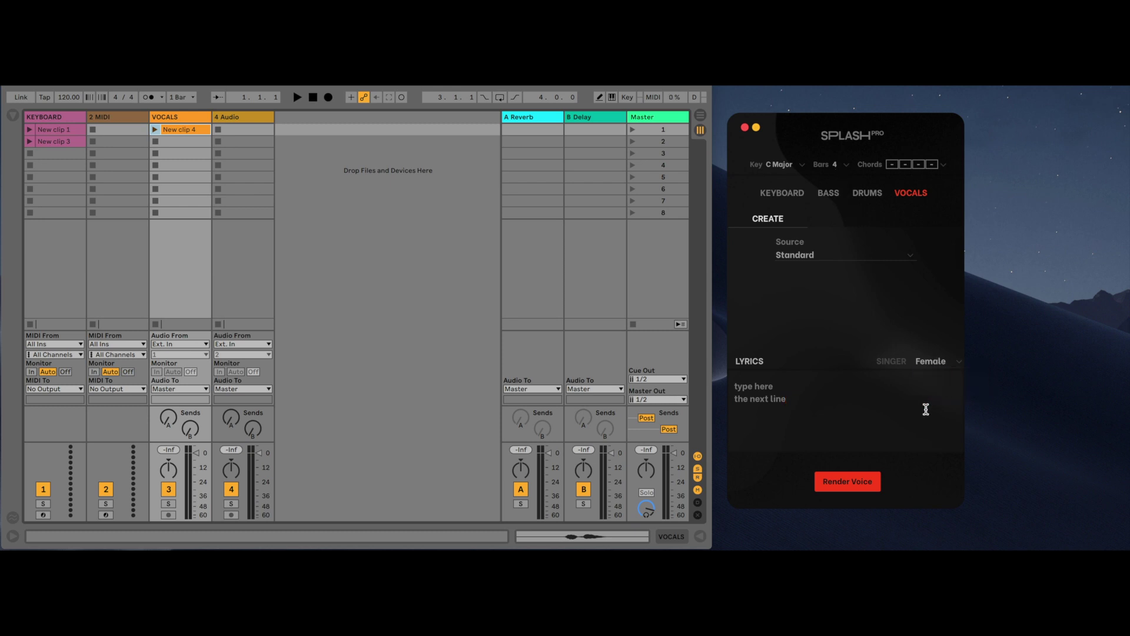
{"action": "left_click", "coordinate": [905, 257]}
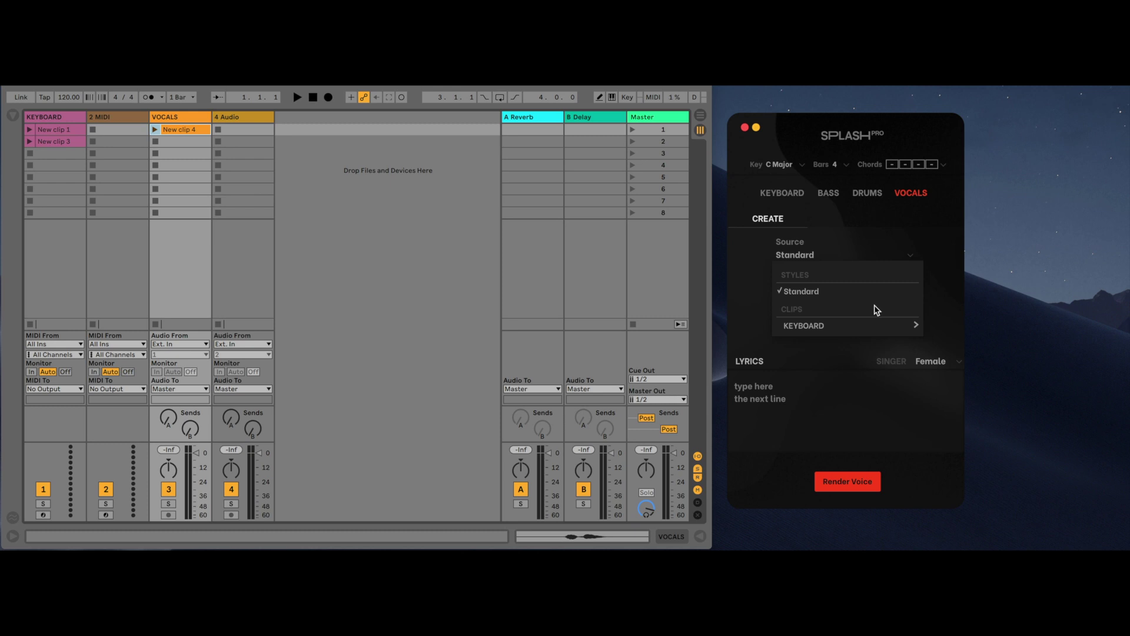
{"action": "mouse_move", "coordinate": [868, 325]}
{"action": "left_click", "coordinate": [747, 320]}
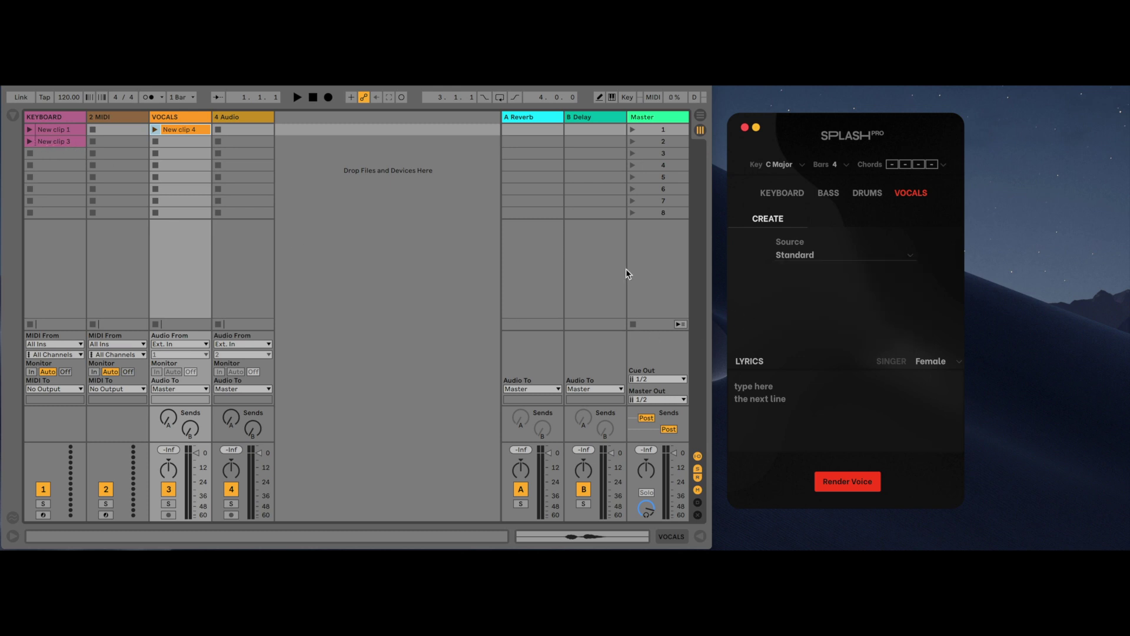
- Select the first 2 MIDI slot, then pick the empty second VOCALS slot as render destination
{"action": "left_click", "coordinate": [129, 129]}
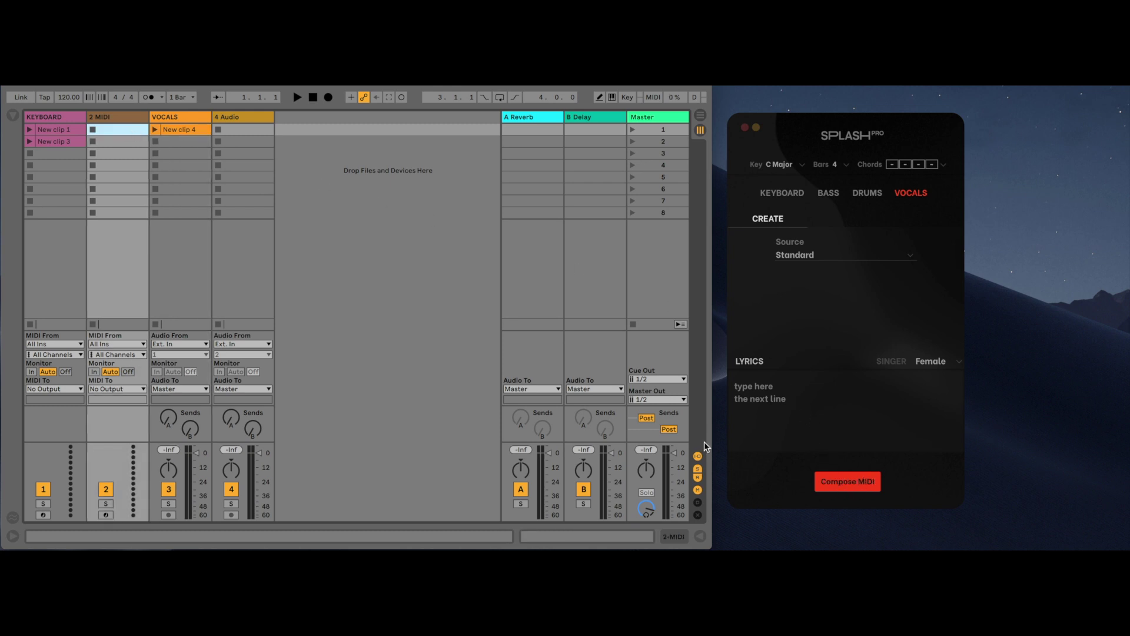
{"action": "left_click", "coordinate": [189, 142]}
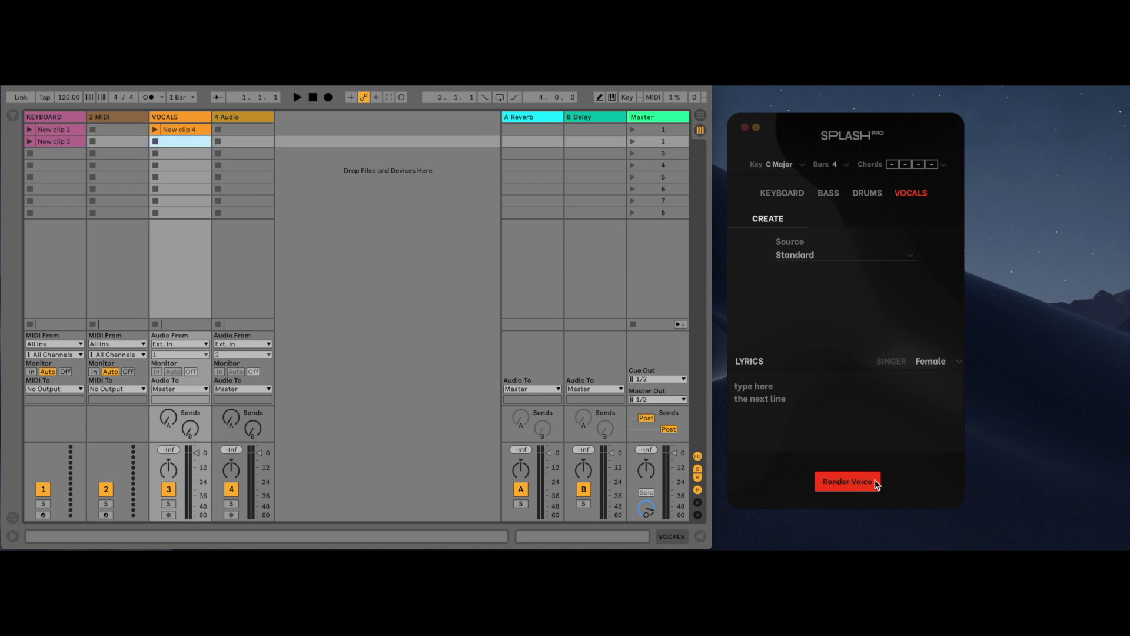